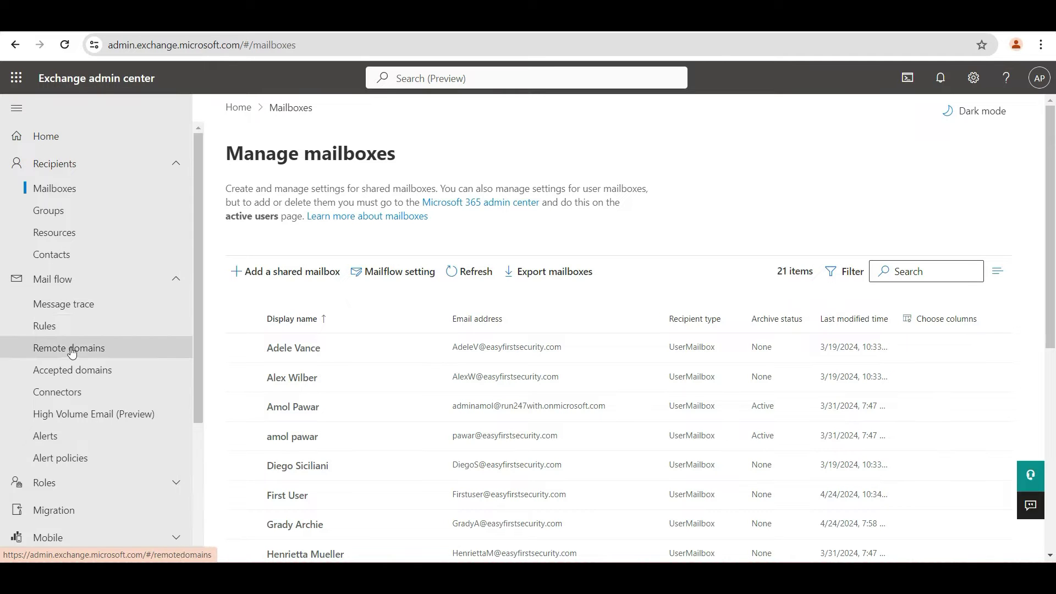
Step: Start a new message trace with the time range narrowed to the last 6 hours
{"action": "left_click", "coordinate": [81, 311]}
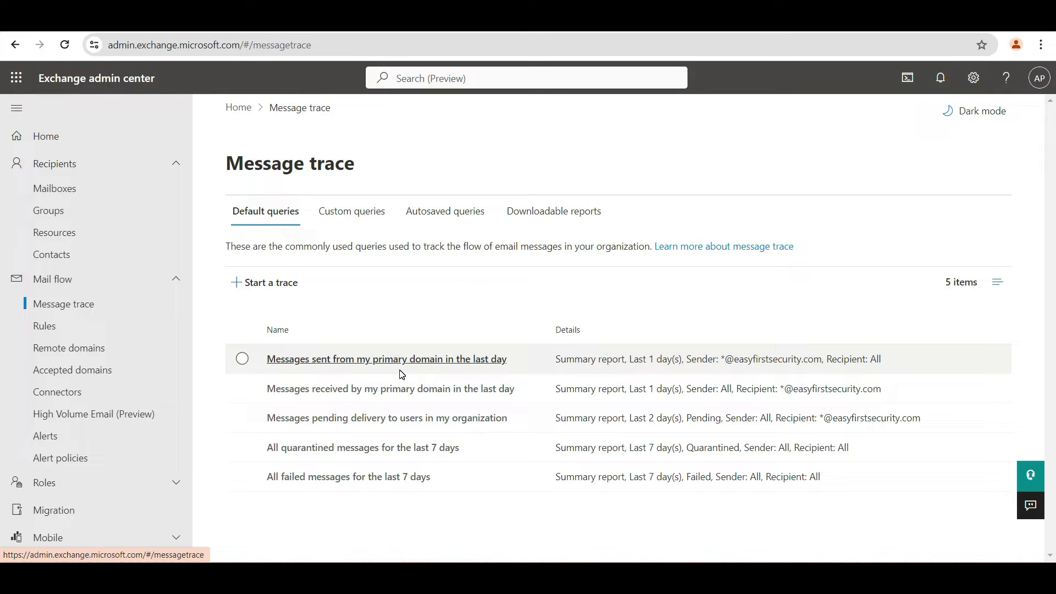
{"action": "left_click", "coordinate": [271, 284]}
{"action": "left_click", "coordinate": [704, 221]}
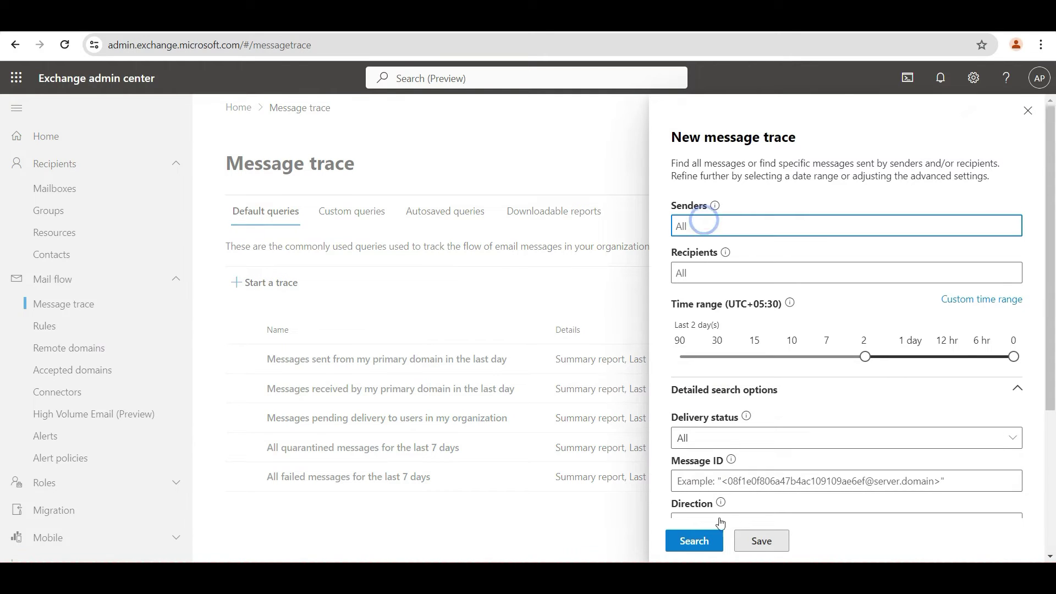
{"action": "left_click", "coordinate": [940, 356]}
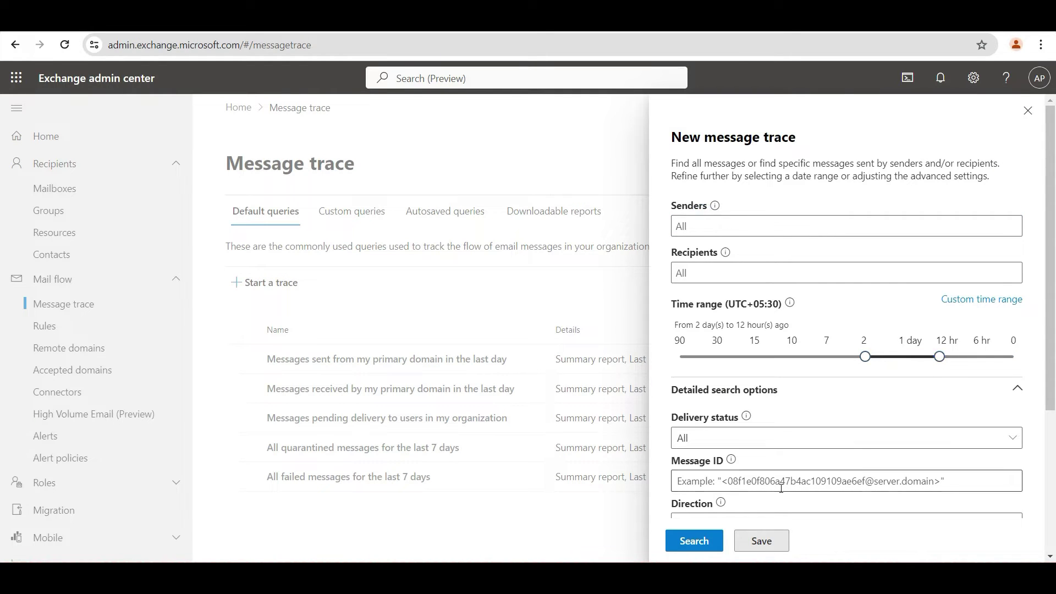
{"action": "left_click", "coordinate": [1011, 359]}
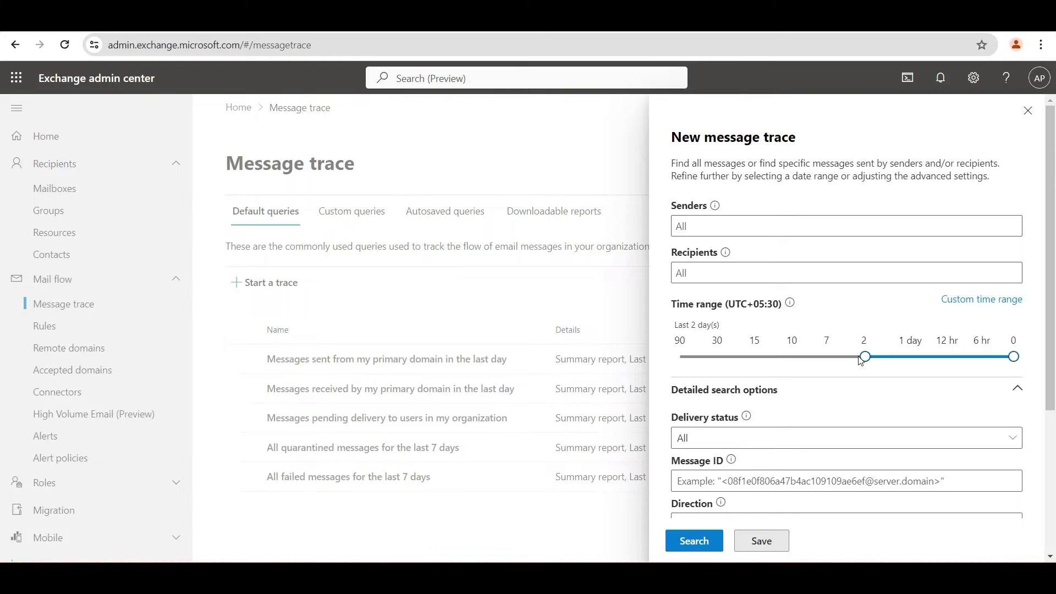
{"action": "left_click_drag", "start_coordinate": [865, 359], "coordinate": [975, 361]}
Step: Run the trace search and open the Failed 'test' message's trace details
{"action": "left_click", "coordinate": [695, 541]}
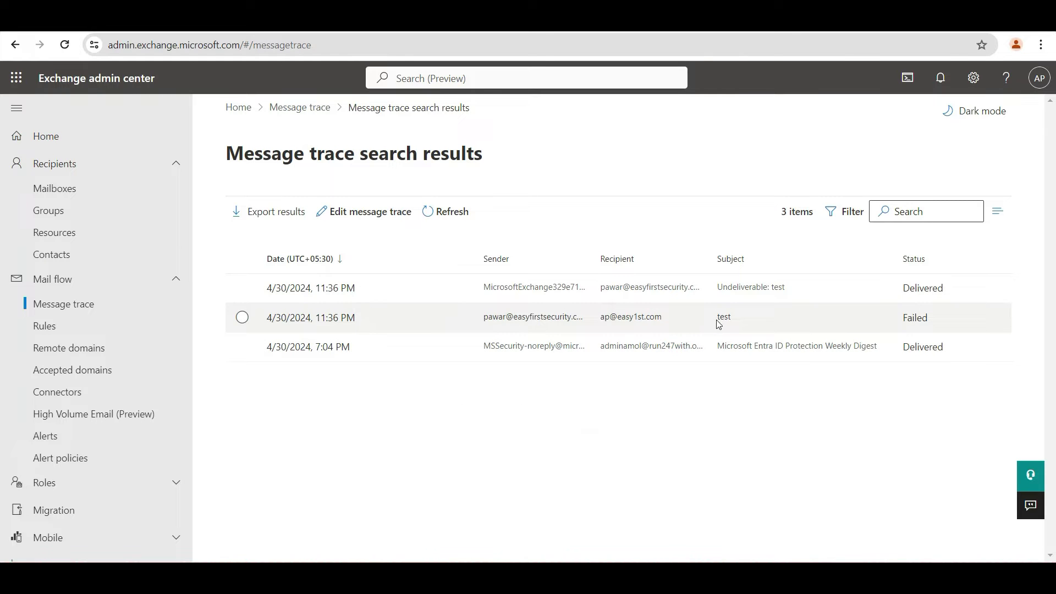
{"action": "left_click", "coordinate": [312, 320]}
{"action": "left_click", "coordinate": [312, 320]}
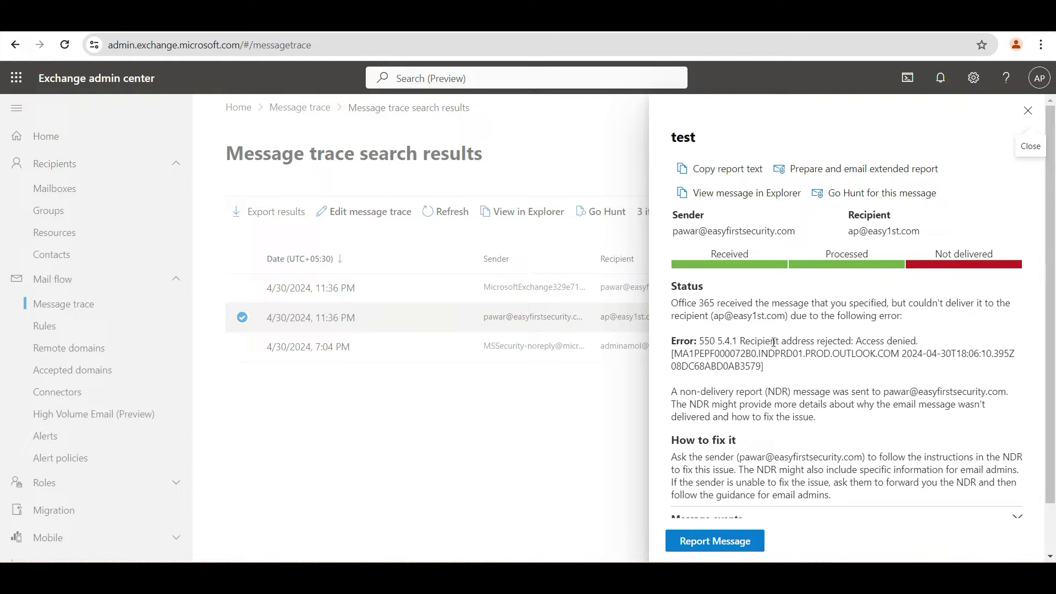
Step: Expand Message events, the Fail event reason and More information to reveal the 550 5.4.1 error
{"action": "scroll", "coordinate": [889, 362], "scroll_direction": "down", "scroll_amount": 1}
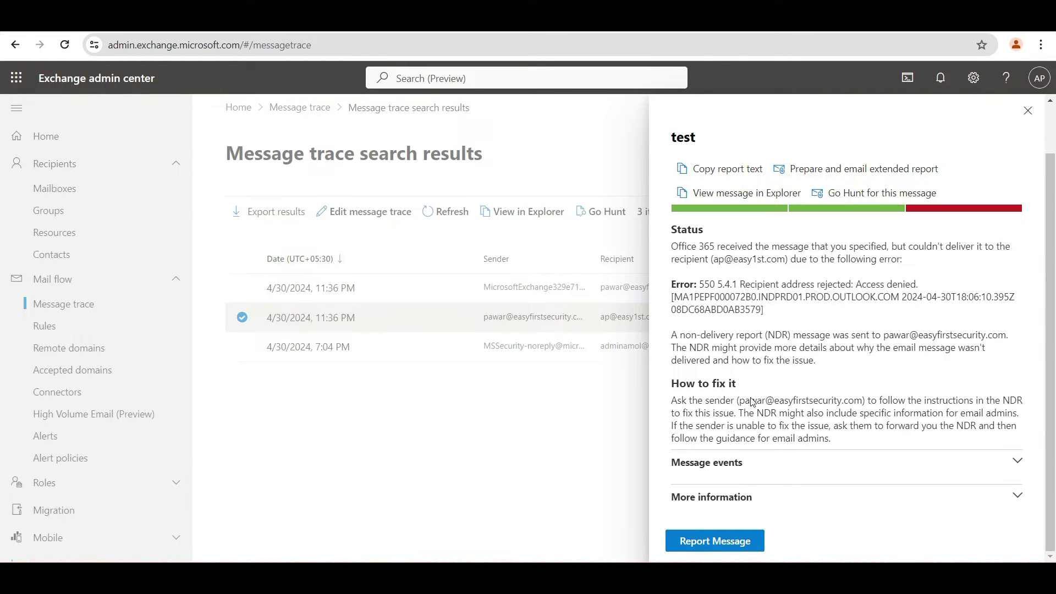
{"action": "left_click", "coordinate": [1018, 462]}
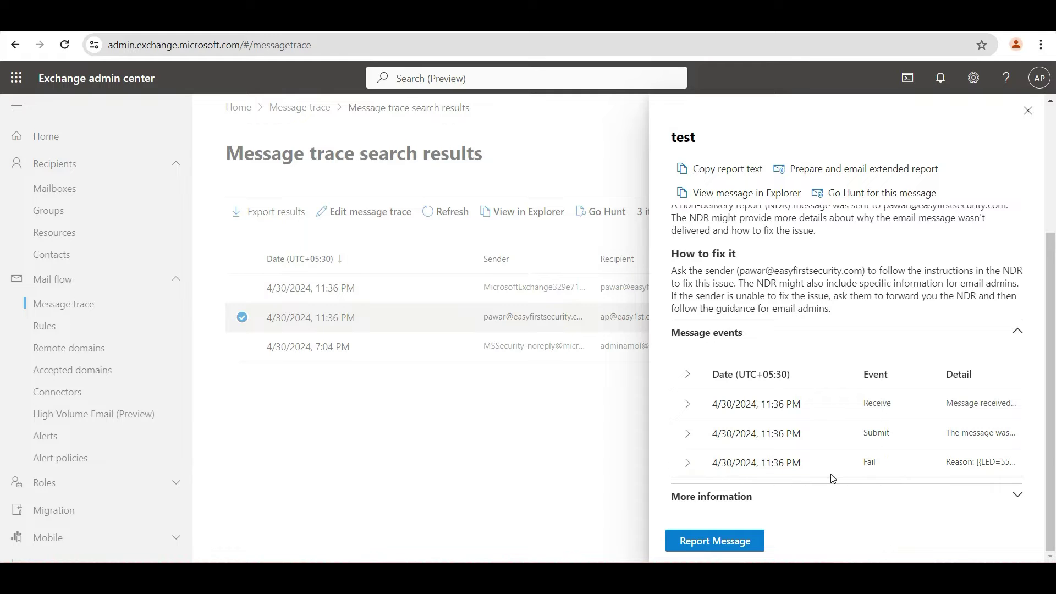
{"action": "left_click", "coordinate": [689, 466]}
{"action": "scroll", "coordinate": [801, 485], "scroll_direction": "down", "scroll_amount": 1}
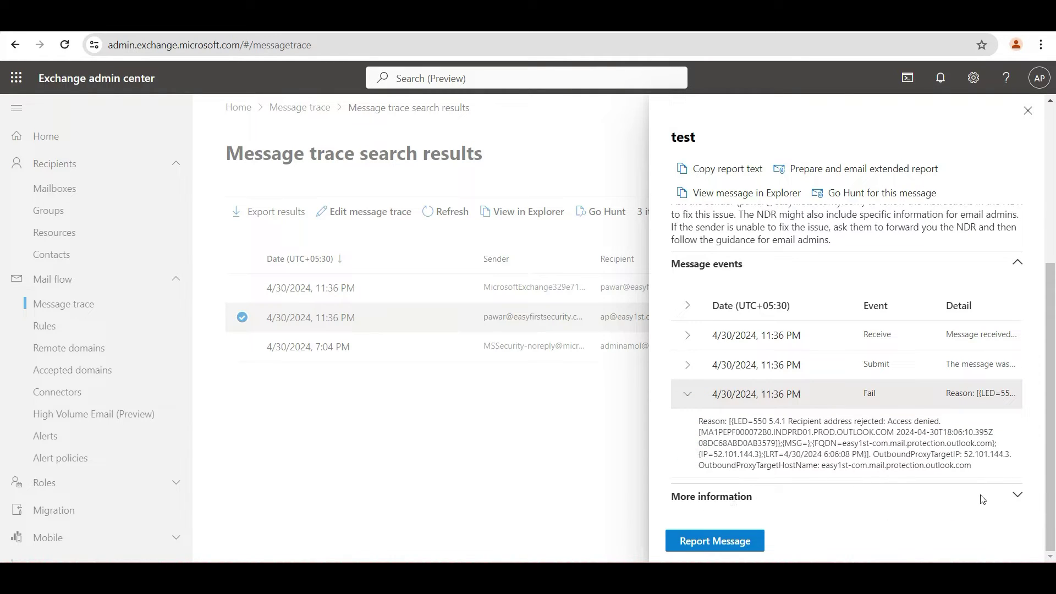
{"action": "left_click", "coordinate": [1018, 495]}
{"action": "scroll", "coordinate": [836, 487], "scroll_direction": "down", "scroll_amount": 1}
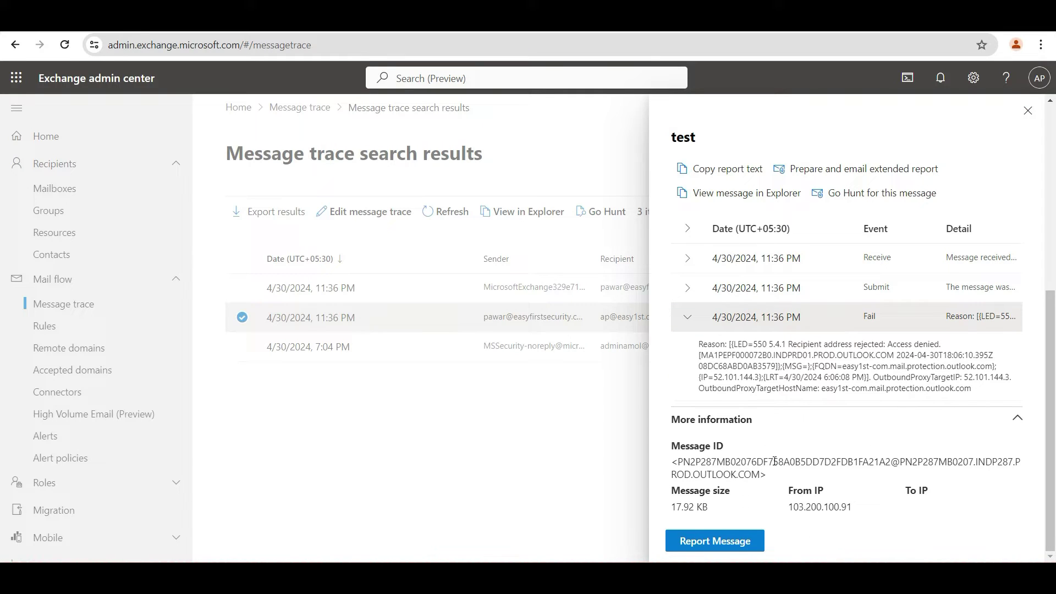
{"action": "scroll", "coordinate": [775, 461], "scroll_direction": "up", "scroll_amount": 4}
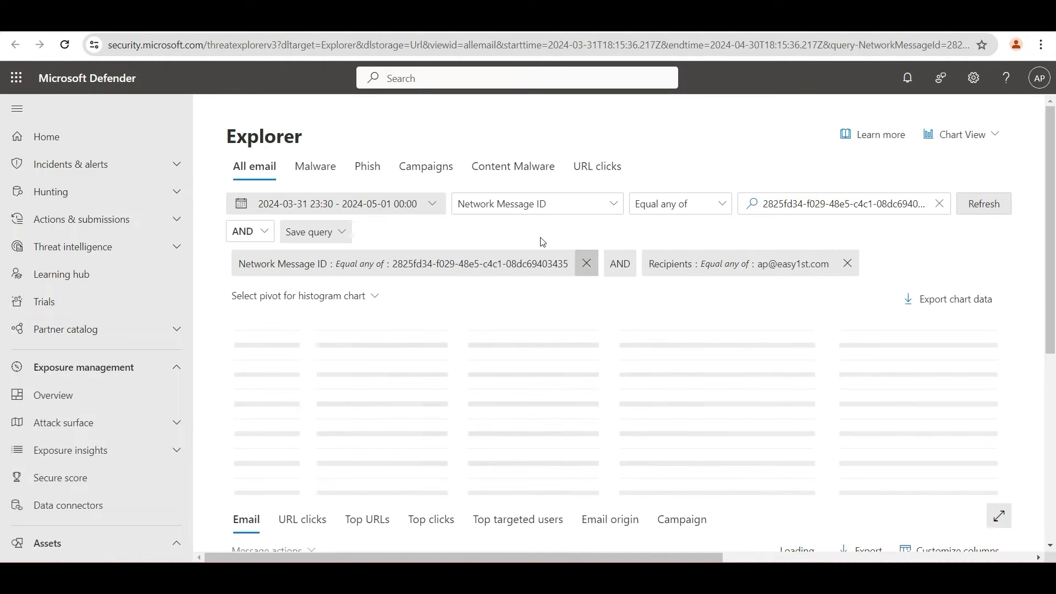
Step: Scroll down to Explorer's Email table listing the single Blocked 'test' message
{"action": "scroll", "coordinate": [495, 361], "scroll_direction": "down", "scroll_amount": 3}
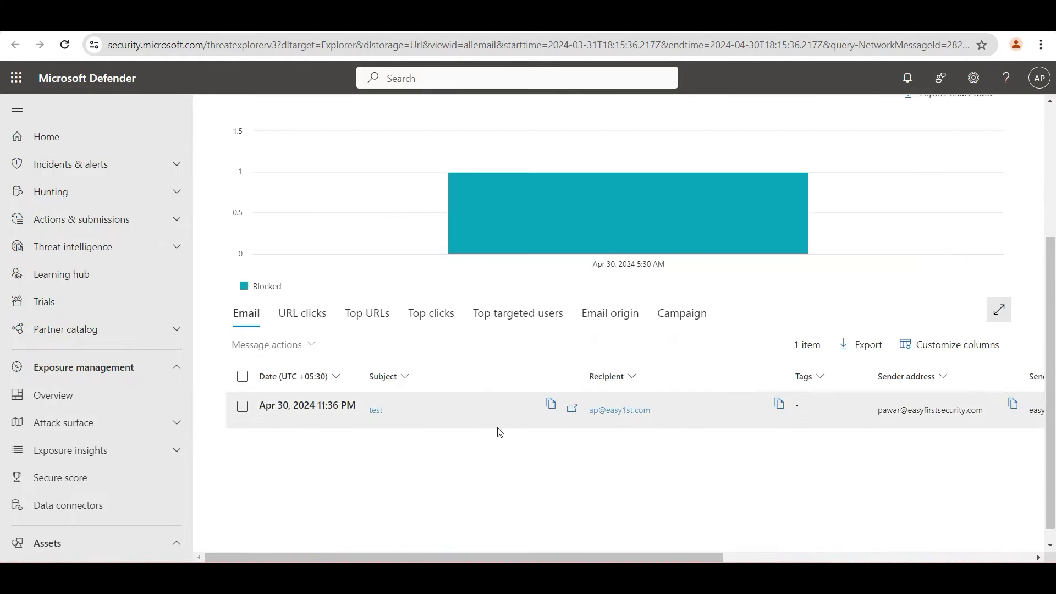
Step: Open the 'test' email's details flyout and dismiss the Explorer refresh notice
{"action": "left_click", "coordinate": [377, 411]}
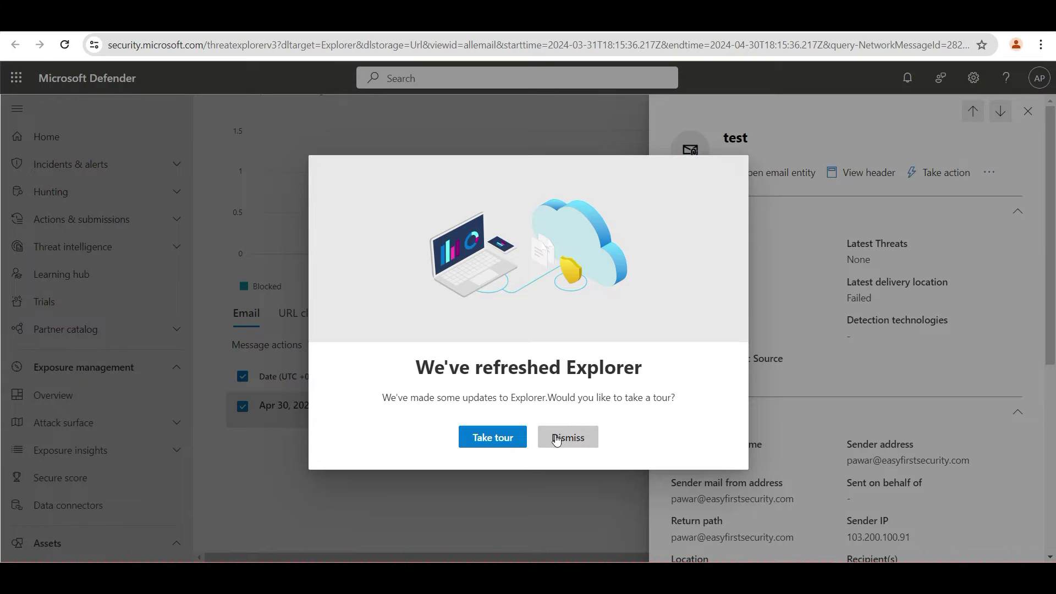
{"action": "left_click", "coordinate": [570, 436]}
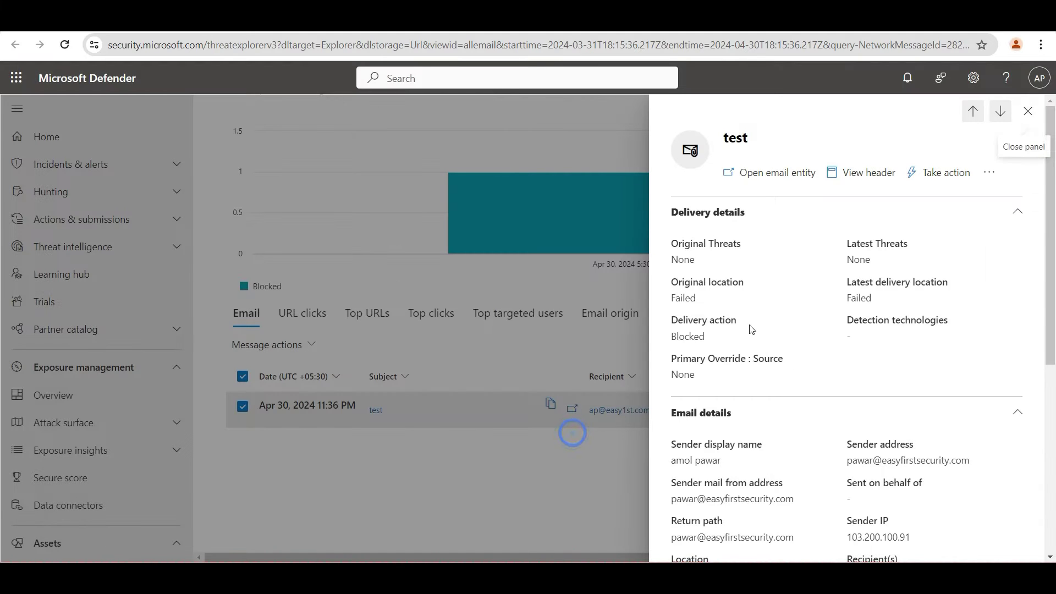
{"action": "scroll", "coordinate": [768, 327], "scroll_direction": "down", "scroll_amount": 3}
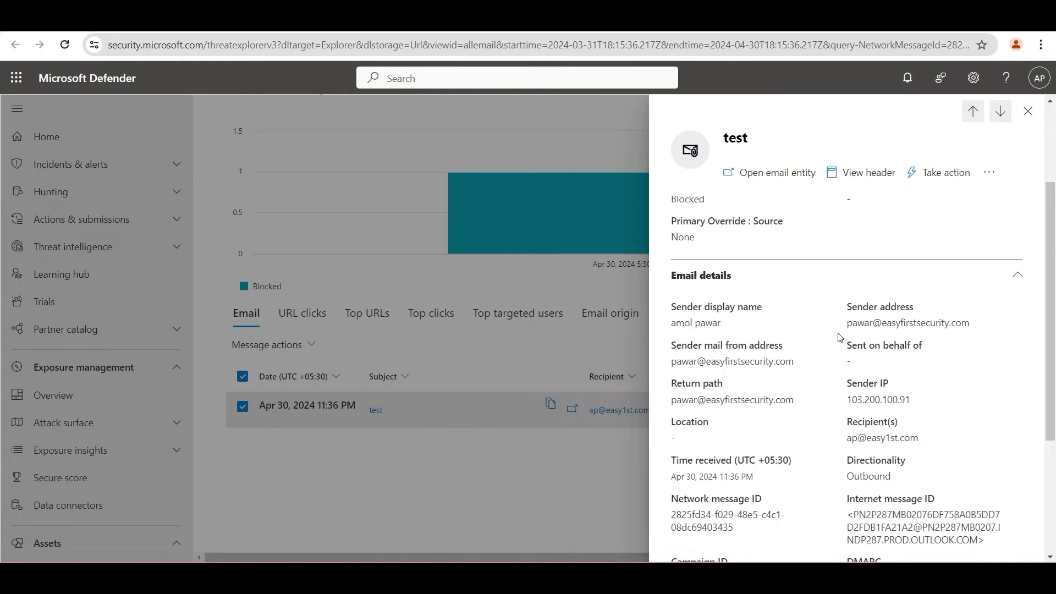
Step: Review the delivery details: Blocked, Failed location, and sender IP 103.200.100.91
{"action": "left_click_drag", "start_coordinate": [840, 337], "coordinate": [837, 330]}
{"action": "left_click_drag", "start_coordinate": [856, 400], "coordinate": [913, 406]}
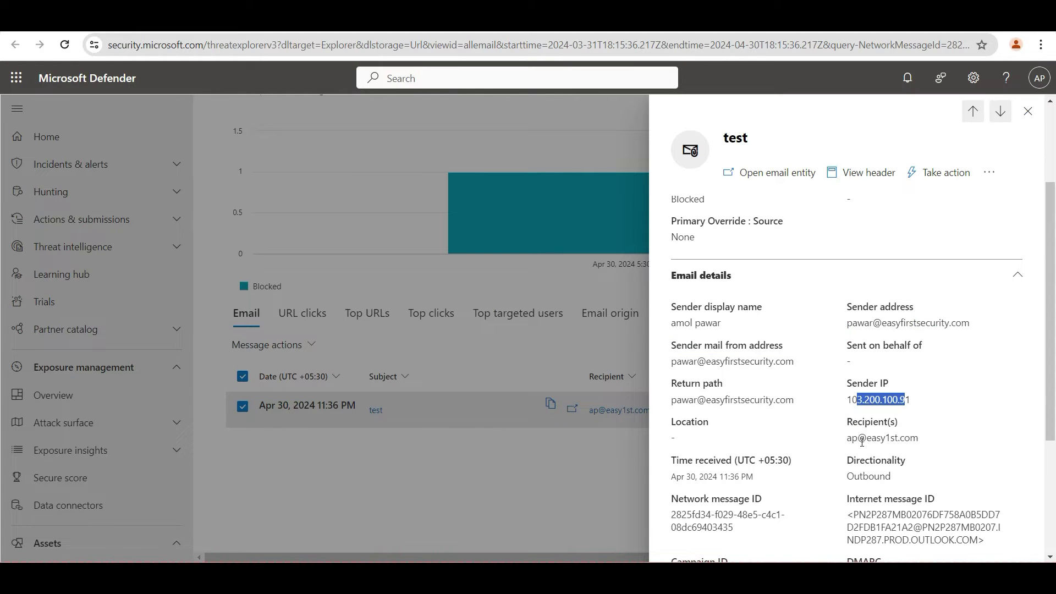
{"action": "scroll", "coordinate": [865, 453], "scroll_direction": "down", "scroll_amount": 4}
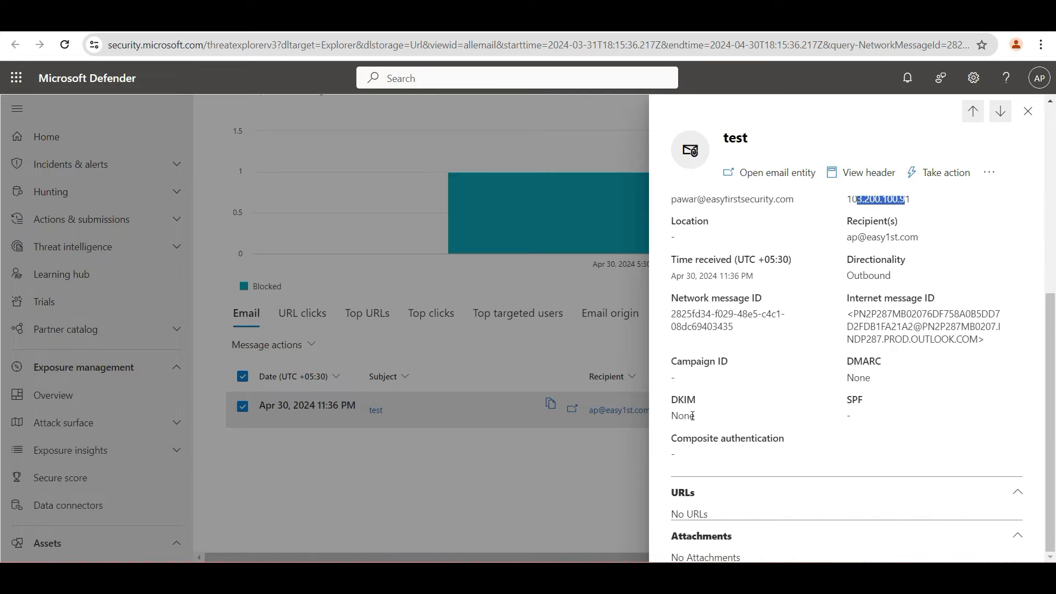
{"action": "left_click", "coordinate": [857, 413]}
{"action": "scroll", "coordinate": [816, 424], "scroll_direction": "up", "scroll_amount": 5}
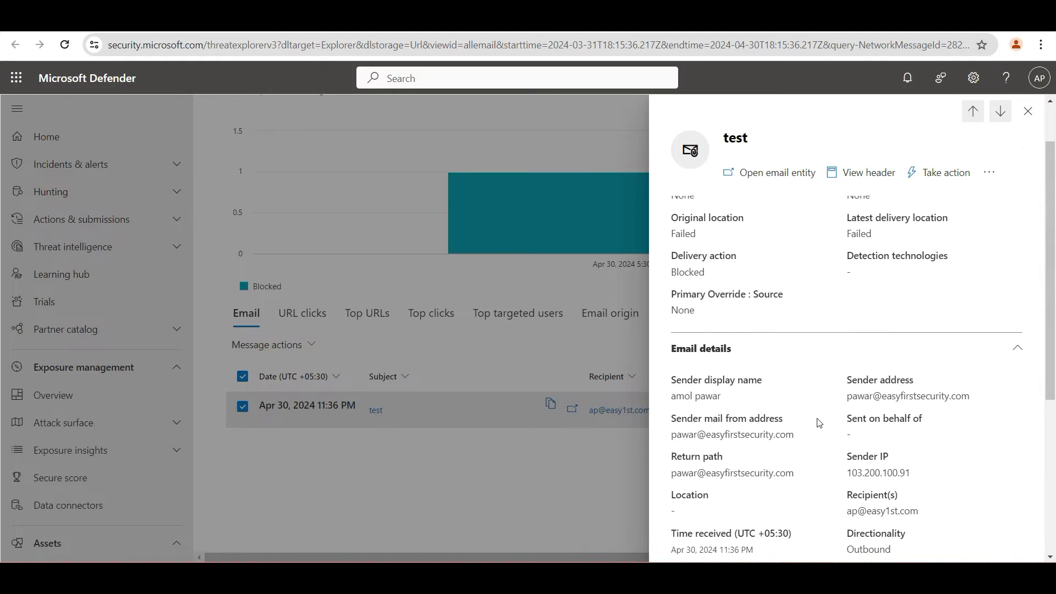
{"action": "scroll", "coordinate": [816, 420], "scroll_direction": "down", "scroll_amount": 5}
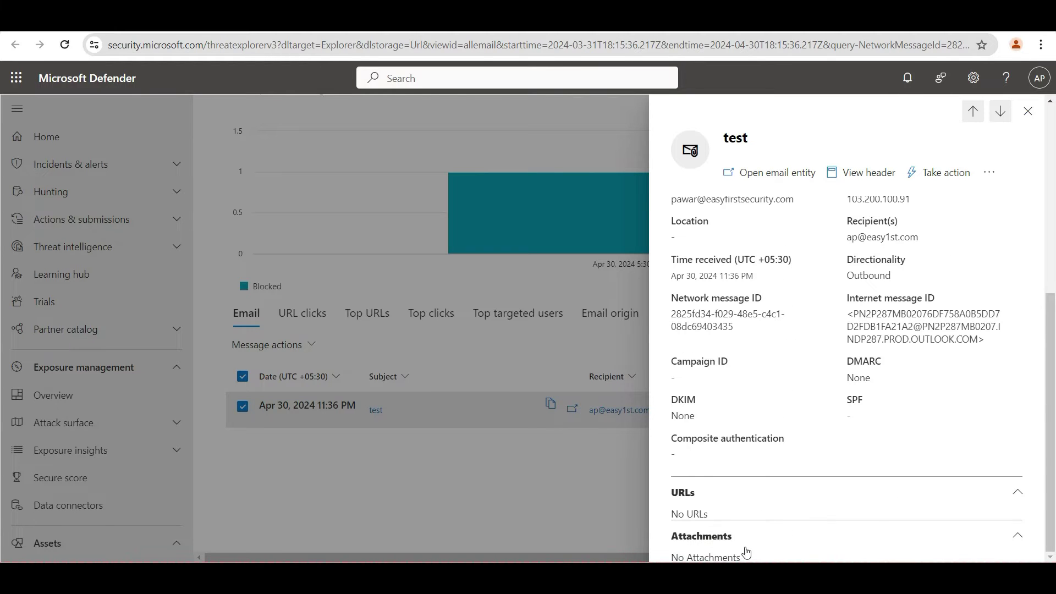
{"action": "scroll", "coordinate": [804, 431], "scroll_direction": "up", "scroll_amount": 5}
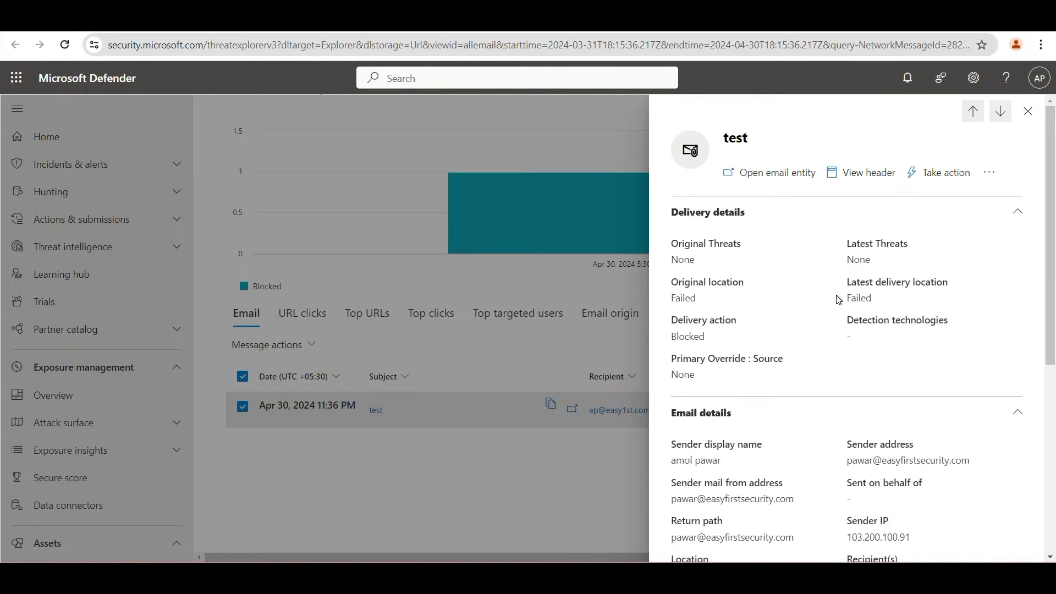
{"action": "scroll", "coordinate": [838, 300], "scroll_direction": "down", "scroll_amount": 7}
{"action": "scroll", "coordinate": [833, 365], "scroll_direction": "up", "scroll_amount": 7}
{"action": "left_click", "coordinate": [946, 173]}
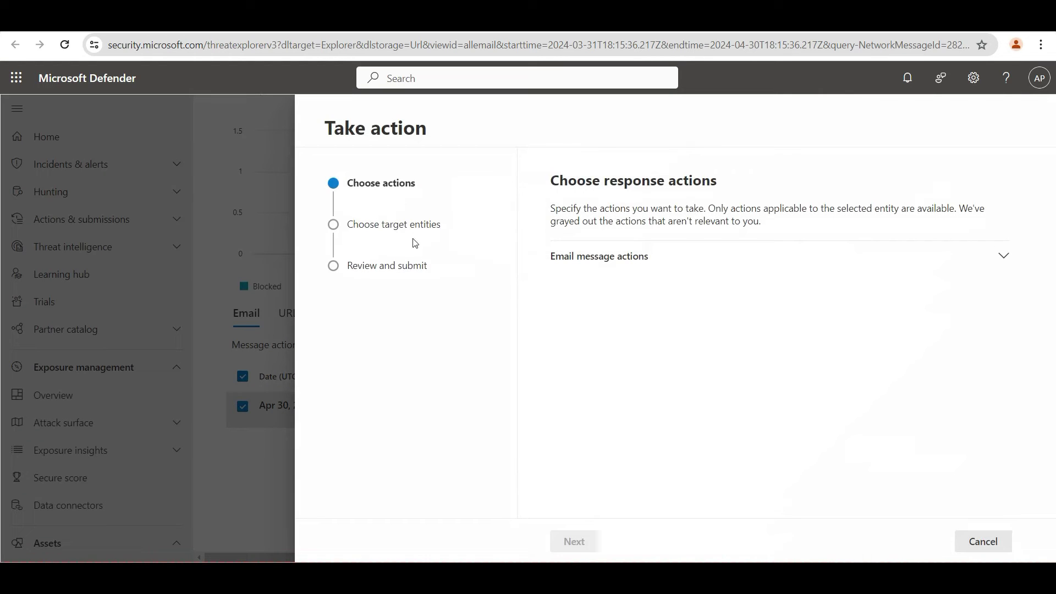
{"action": "left_click", "coordinate": [598, 256]}
{"action": "left_click", "coordinate": [632, 313]}
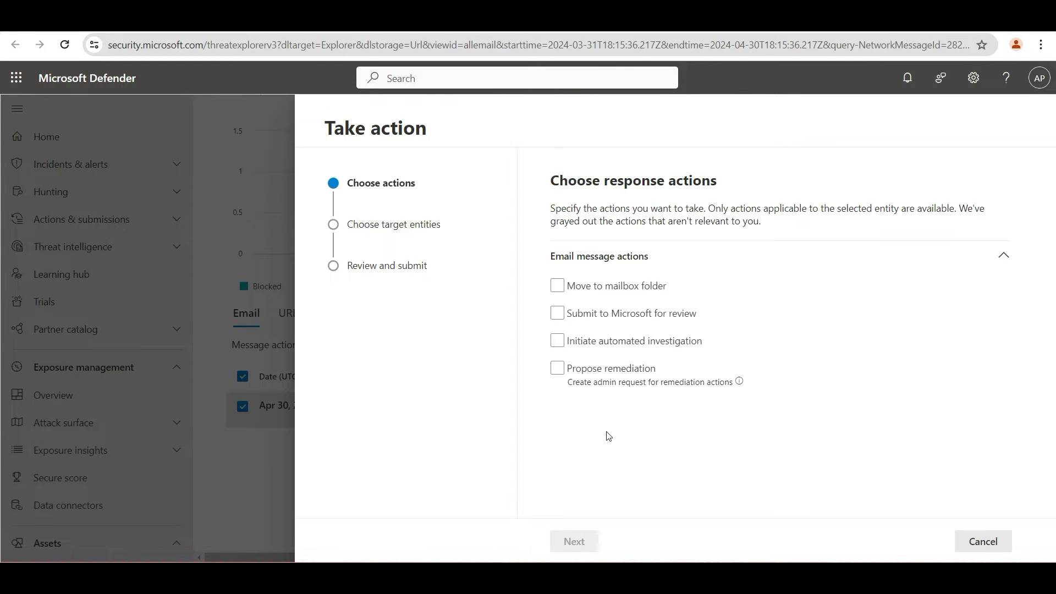
{"action": "left_click", "coordinate": [633, 341]}
{"action": "left_click", "coordinate": [621, 339]}
{"action": "left_click", "coordinate": [984, 548]}
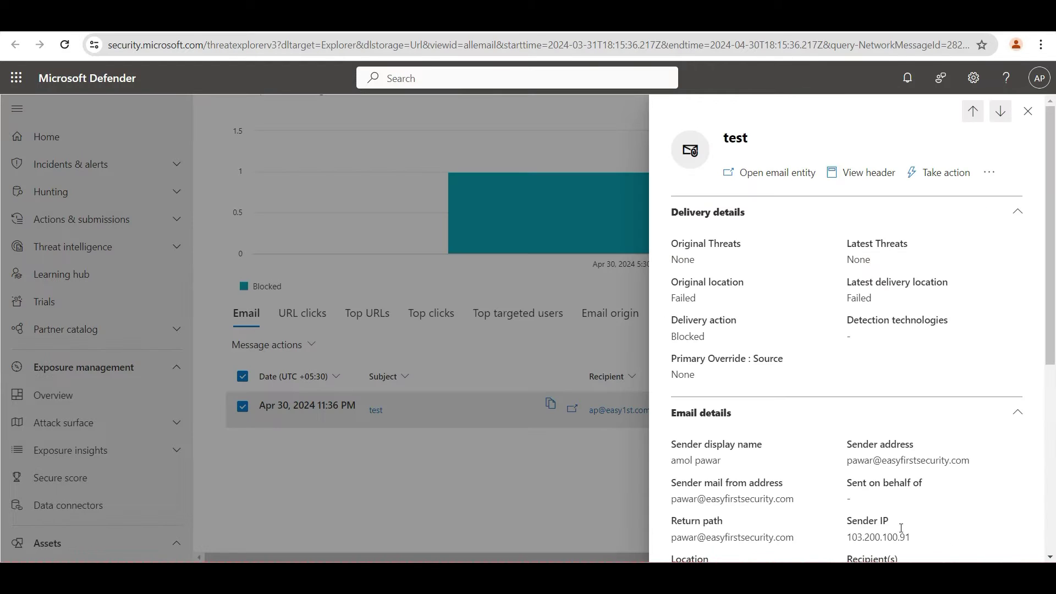
Step: Close the details flyout and load testconnectivity.microsoft.com in a new tab
{"action": "left_click", "coordinate": [1028, 110]}
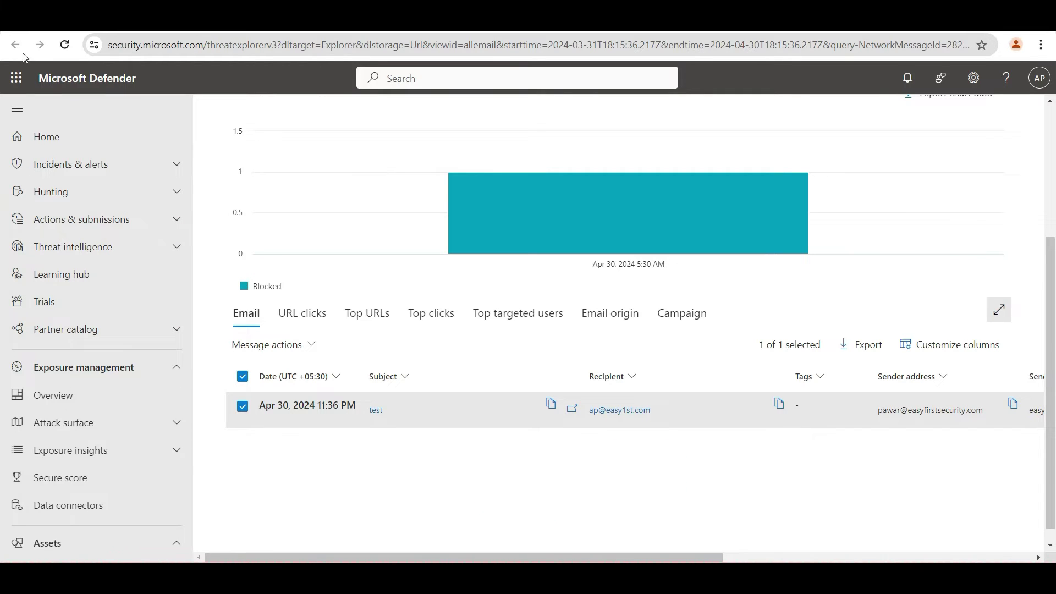
{"action": "key", "text": "ctrl+t"}
{"action": "type", "text": "https://testconnectivity.microsoft.com/"}
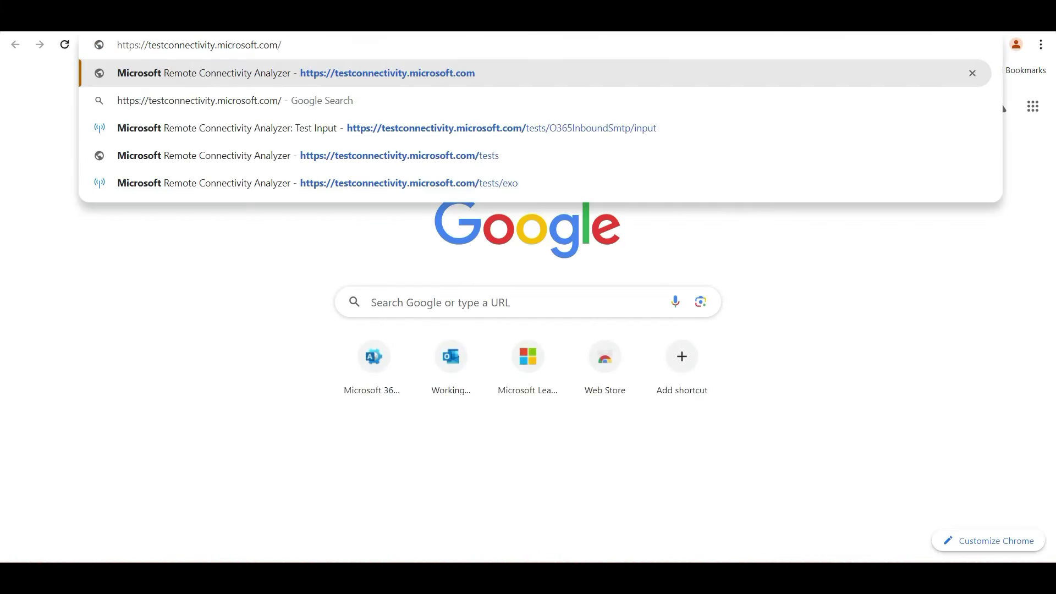
{"action": "key", "text": "Return"}
Step: Read the Outlook bounce message down to its original headers, then move to the Remote Connectivity Analyzer
{"action": "left_click", "coordinate": [550, 19]}
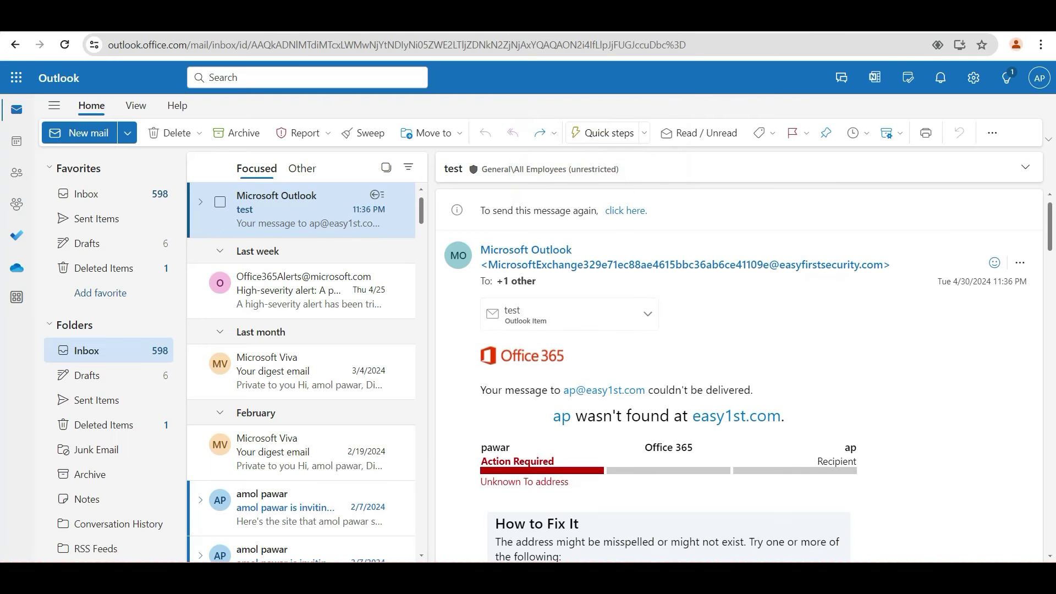
{"action": "scroll", "coordinate": [684, 394], "scroll_direction": "down", "scroll_amount": 5}
{"action": "scroll", "coordinate": [684, 394], "scroll_direction": "up", "scroll_amount": 5}
{"action": "scroll", "coordinate": [715, 357], "scroll_direction": "down", "scroll_amount": 3}
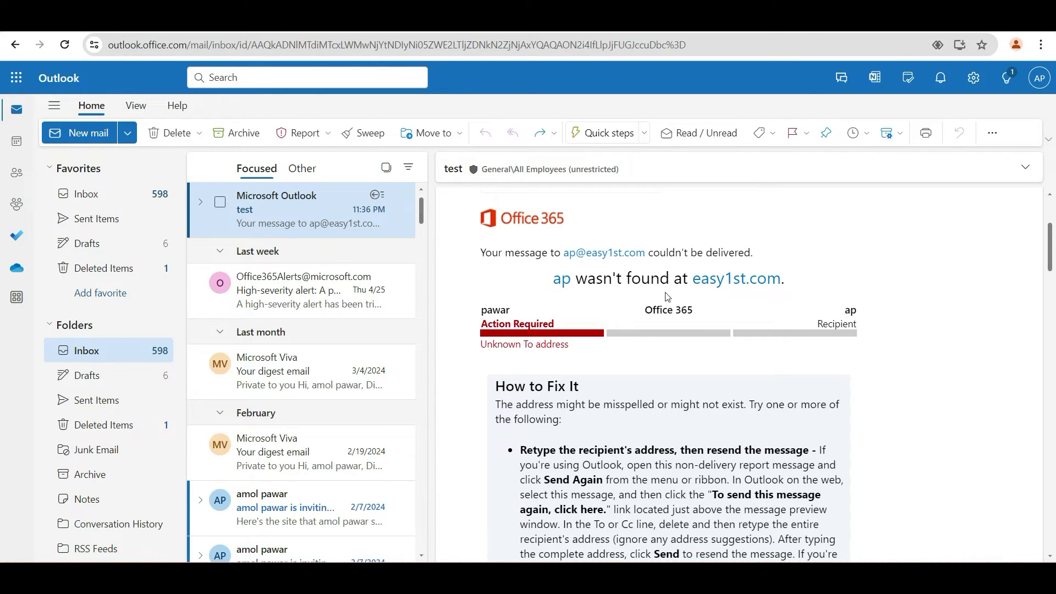
{"action": "scroll", "coordinate": [668, 341], "scroll_direction": "down", "scroll_amount": 5}
{"action": "scroll", "coordinate": [673, 356], "scroll_direction": "up", "scroll_amount": 3}
{"action": "scroll", "coordinate": [672, 356], "scroll_direction": "down", "scroll_amount": 10}
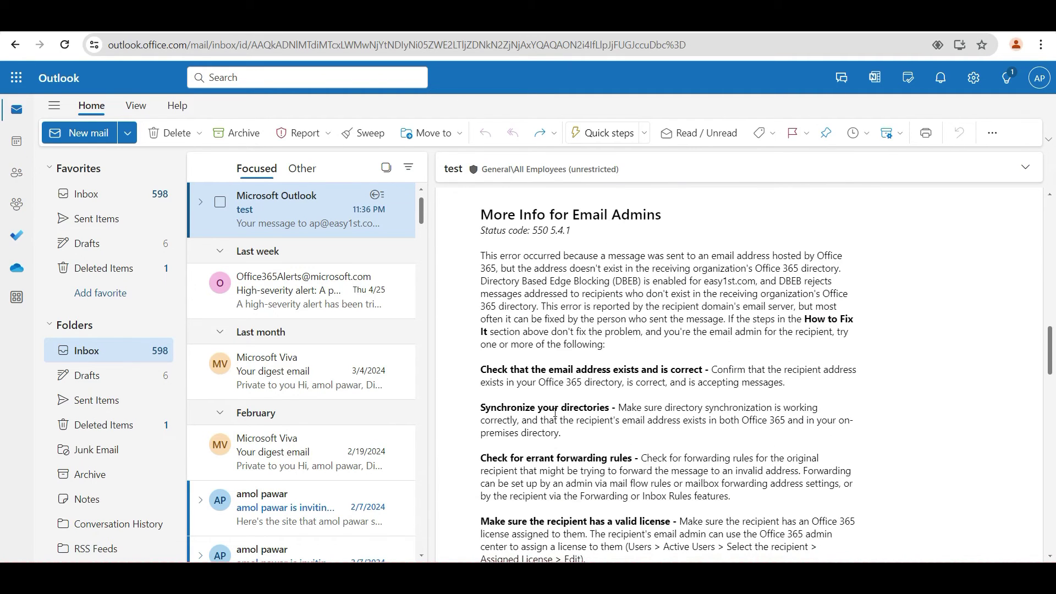
{"action": "scroll", "coordinate": [669, 440], "scroll_direction": "down", "scroll_amount": 3}
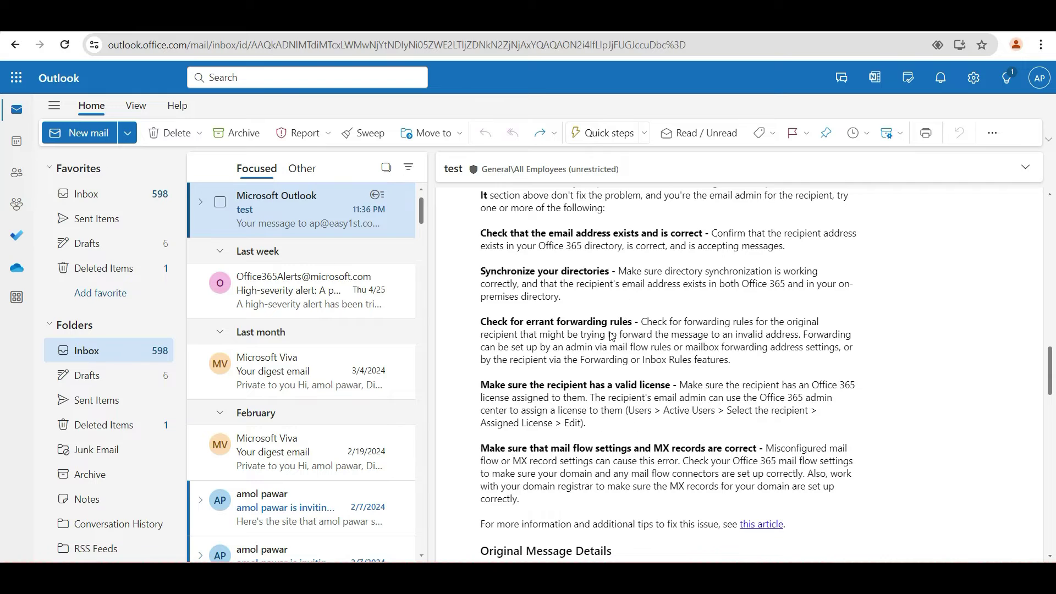
{"action": "scroll", "coordinate": [616, 414], "scroll_direction": "down", "scroll_amount": 6}
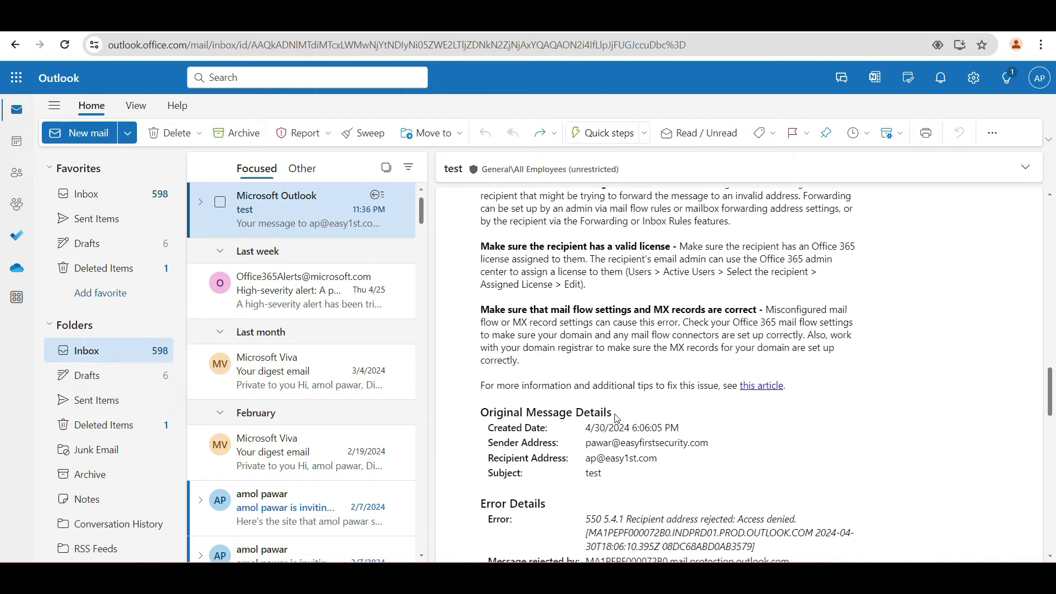
{"action": "scroll", "coordinate": [657, 422], "scroll_direction": "down", "scroll_amount": 10}
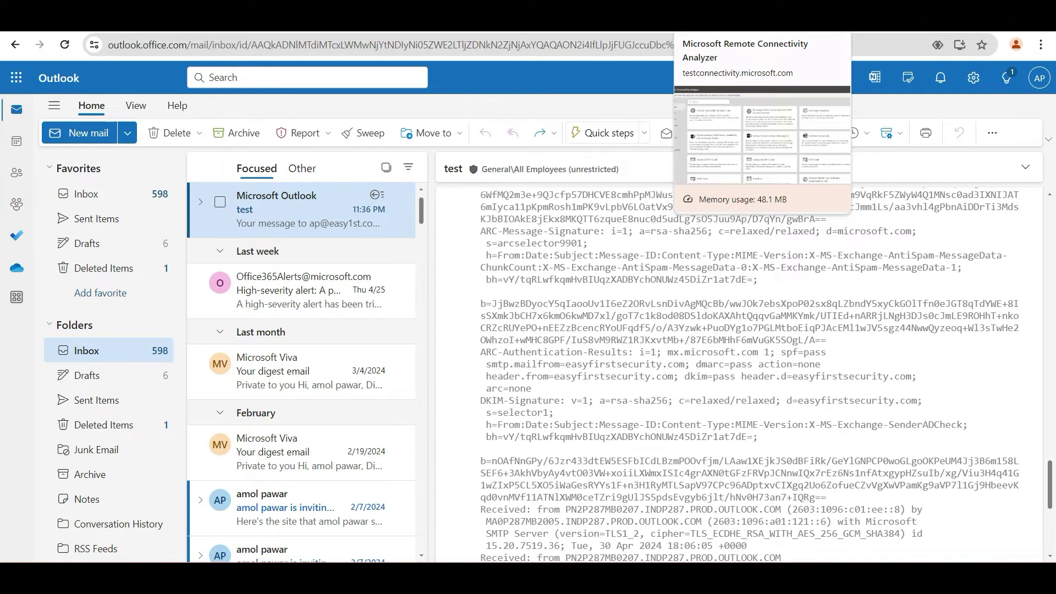
{"action": "left_click", "coordinate": [715, 19]}
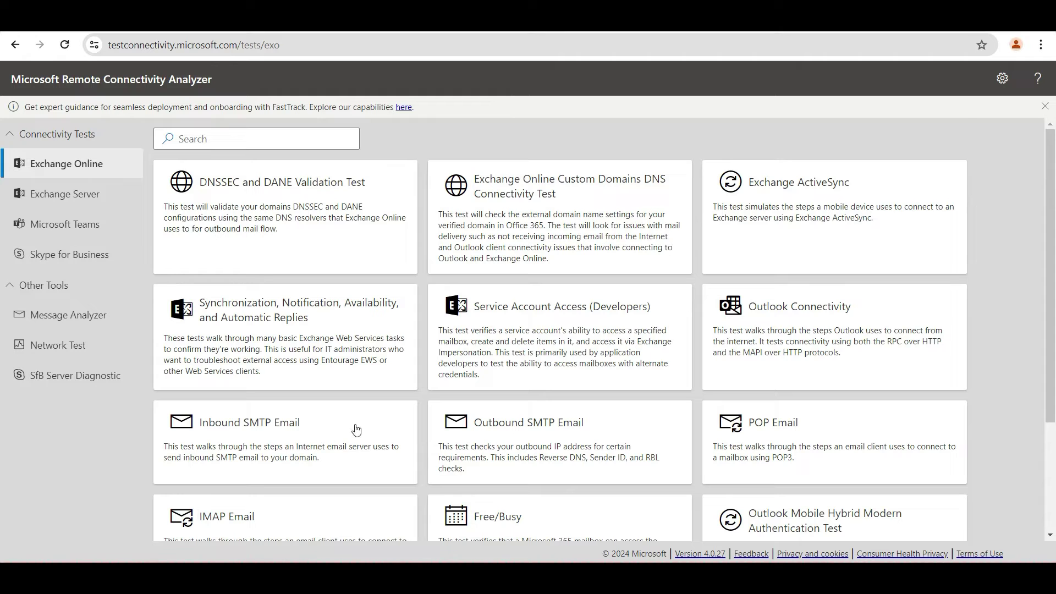
Step: Scroll through the Exchange Online tests, from DNSSEC and DANE Validation to Mailbox Provisioning Test
{"action": "scroll", "coordinate": [266, 350], "scroll_direction": "down", "scroll_amount": 3}
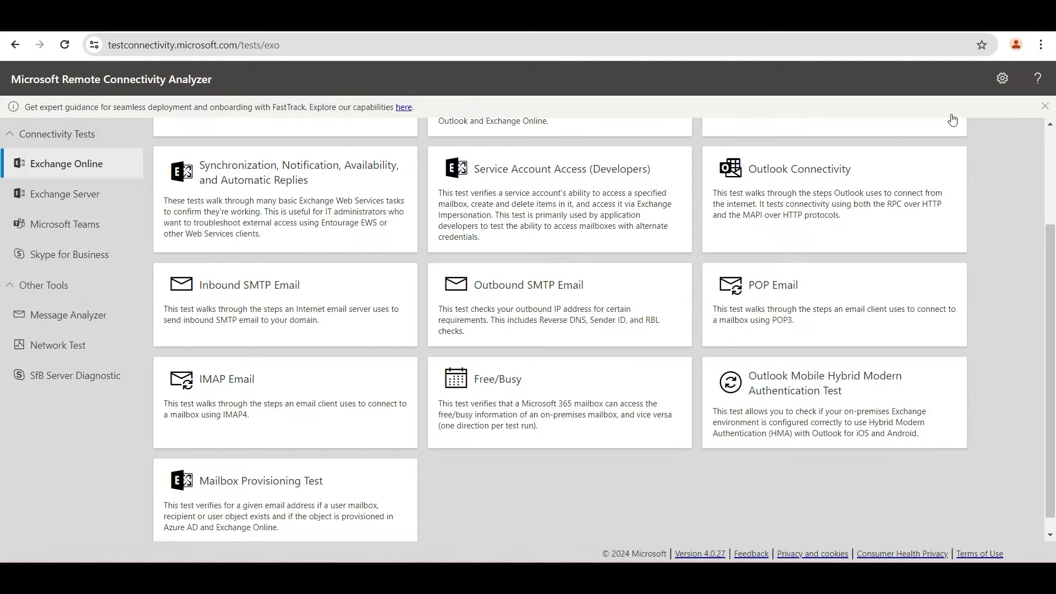
Step: Back in EAC, close the trace flyout, confirm no mail flow rules, and list Remote domains
{"action": "key", "text": "ctrl+Tab"}
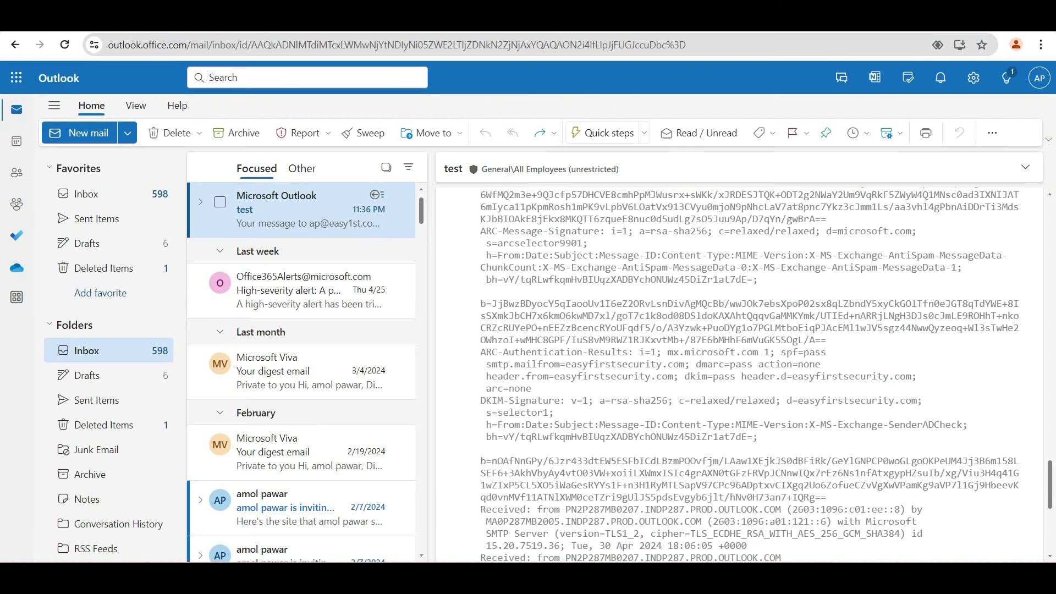
{"action": "key", "text": "ctrl+Tab"}
{"action": "left_click", "coordinate": [1027, 111]}
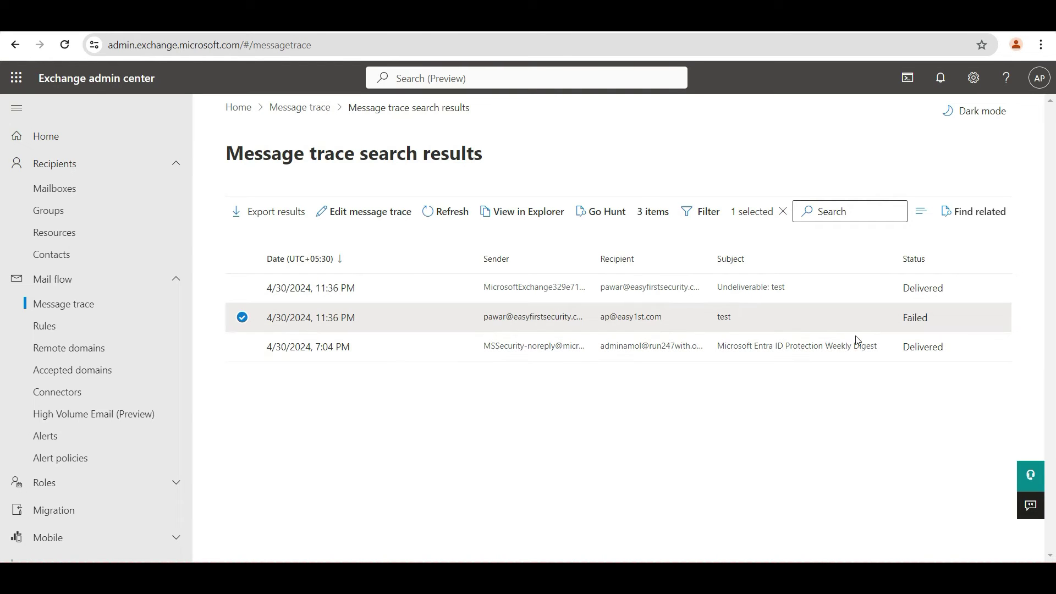
{"action": "left_click", "coordinate": [41, 328]}
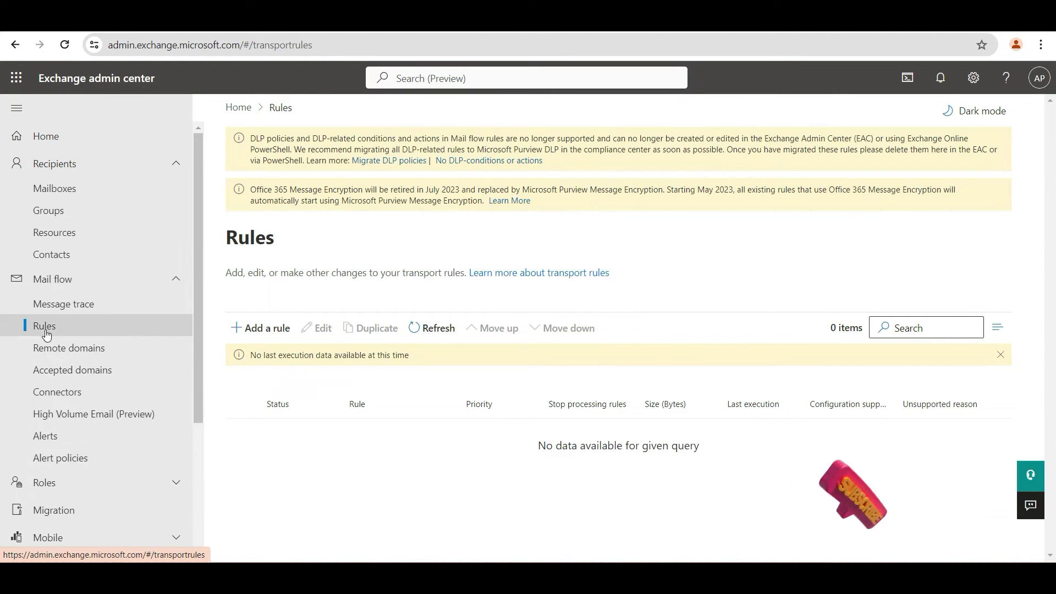
{"action": "left_click", "coordinate": [61, 349]}
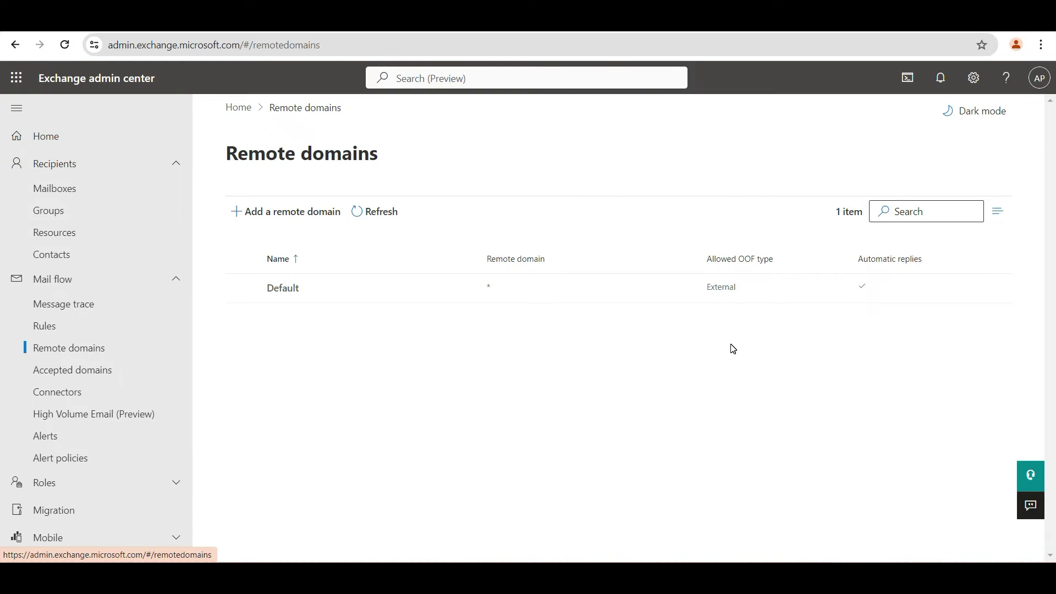
Step: Inspect the Default remote domain's settings, then list Accepted domains with easyfirstsecurity.com as default
{"action": "double_click", "coordinate": [490, 289]}
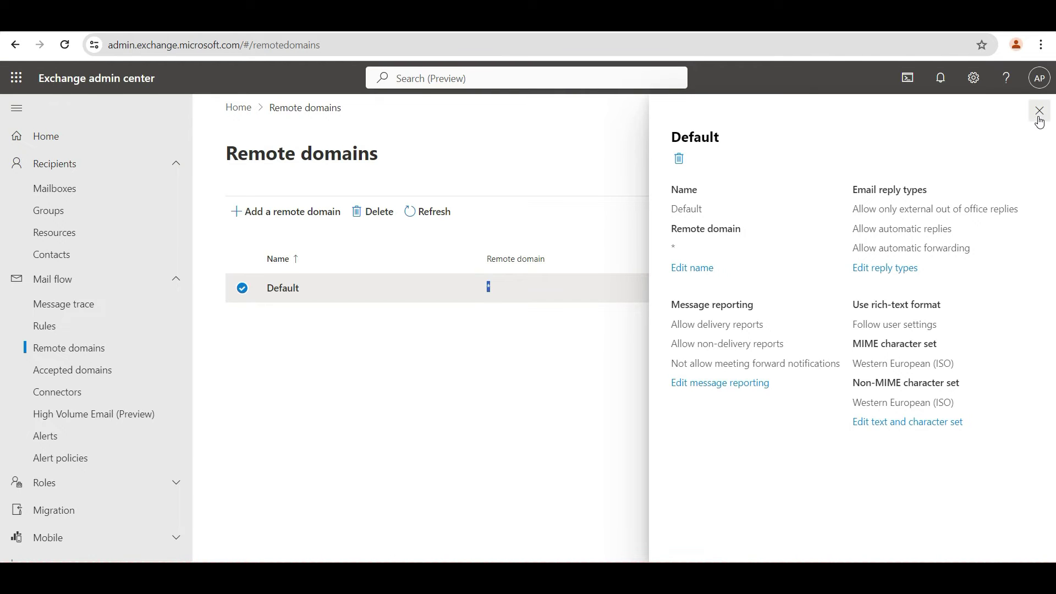
{"action": "left_click", "coordinate": [1039, 117]}
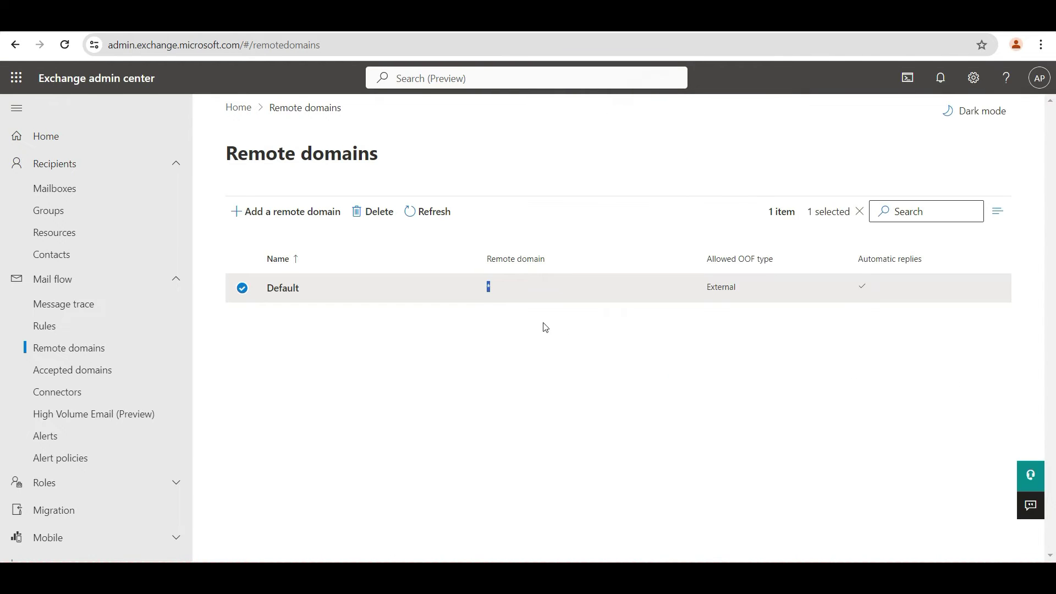
{"action": "left_click", "coordinate": [307, 290]}
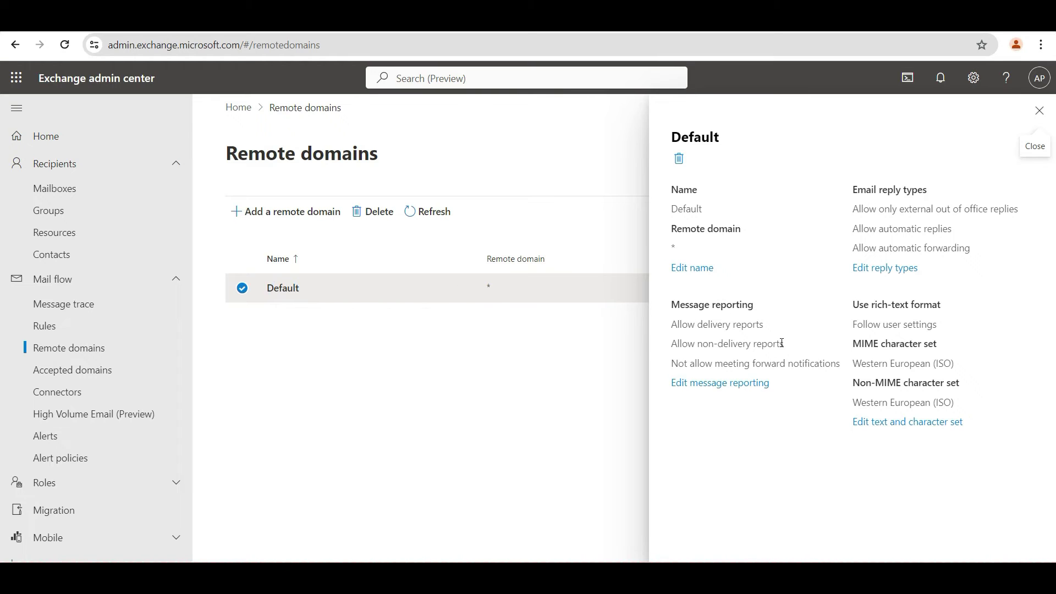
{"action": "left_click", "coordinate": [1039, 111]}
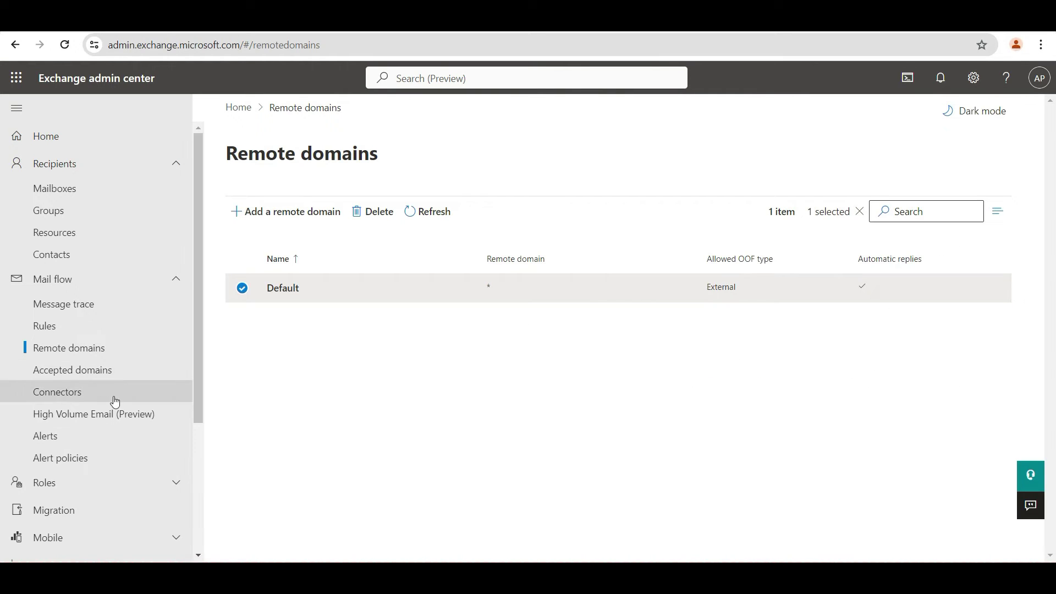
{"action": "left_click", "coordinate": [54, 370]}
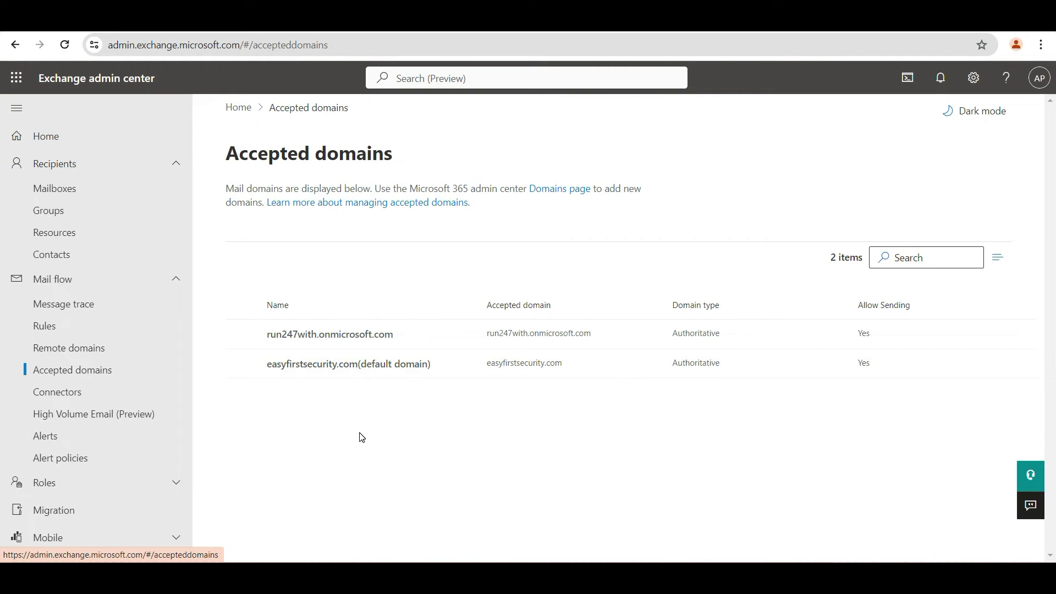
Step: Open the Mail flow Connectors page, which shows no configured connectors
{"action": "left_click", "coordinate": [65, 391]}
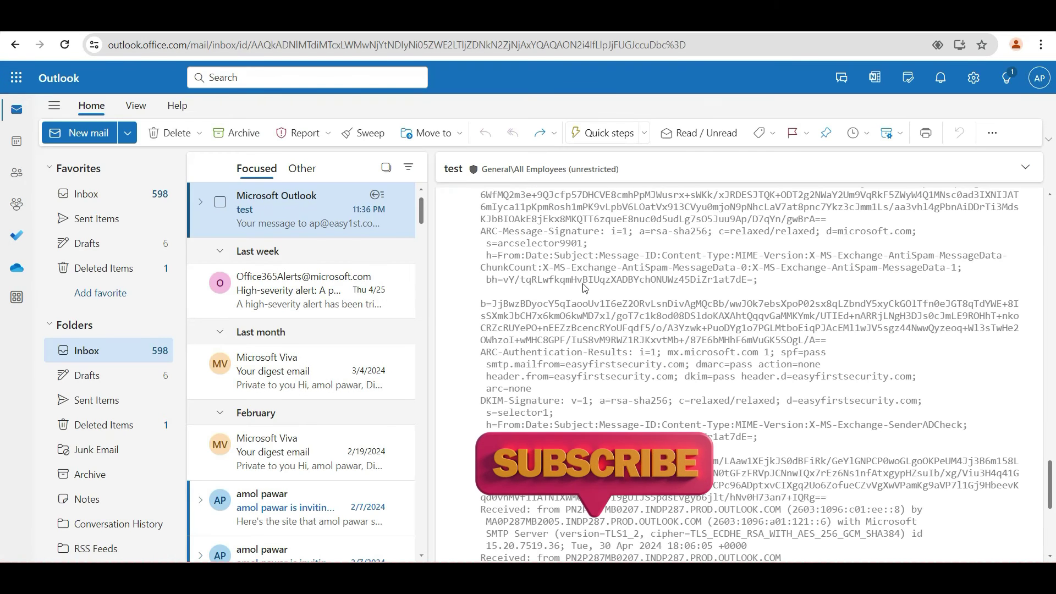
Step: Open the 'Undeliverable: test' bounce message in its own maximized window
{"action": "scroll", "coordinate": [585, 289], "scroll_direction": "up", "scroll_amount": 10}
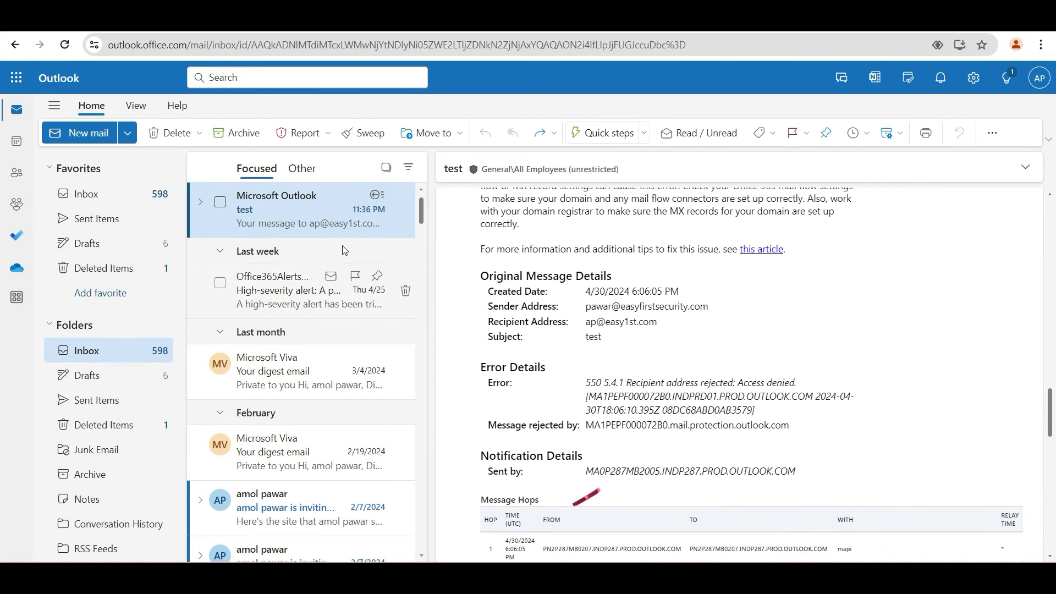
{"action": "double_click", "coordinate": [256, 206]}
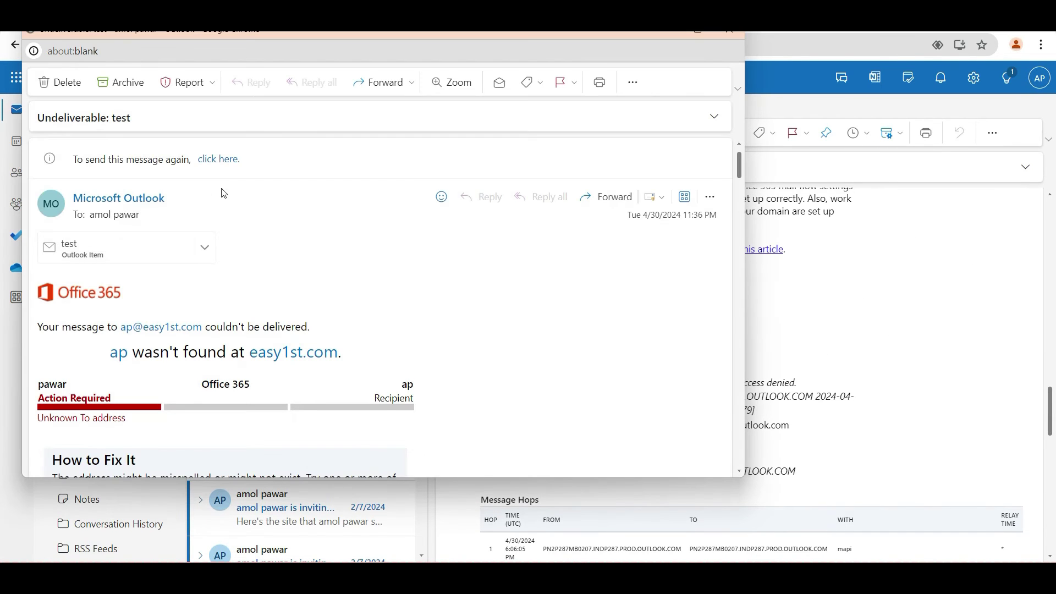
{"action": "left_click", "coordinate": [638, 85]}
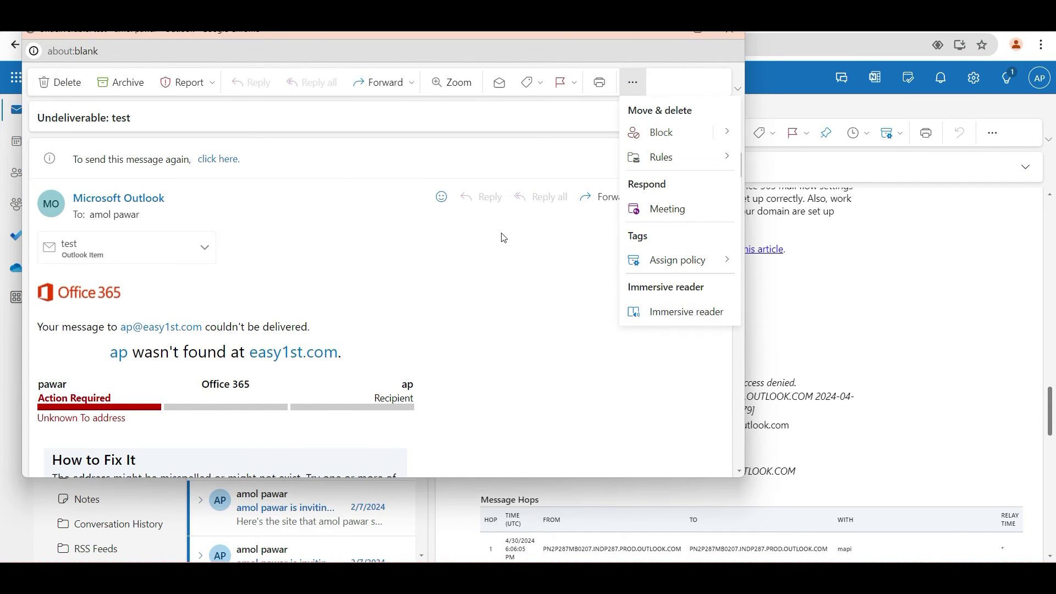
{"action": "left_click", "coordinate": [528, 350]}
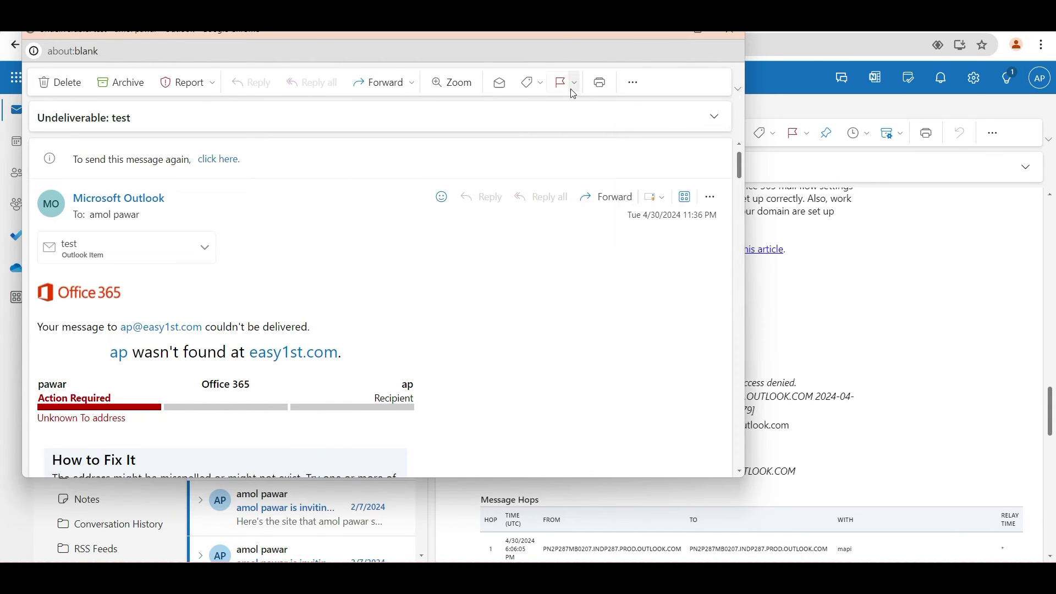
{"action": "double_click", "coordinate": [611, 33]}
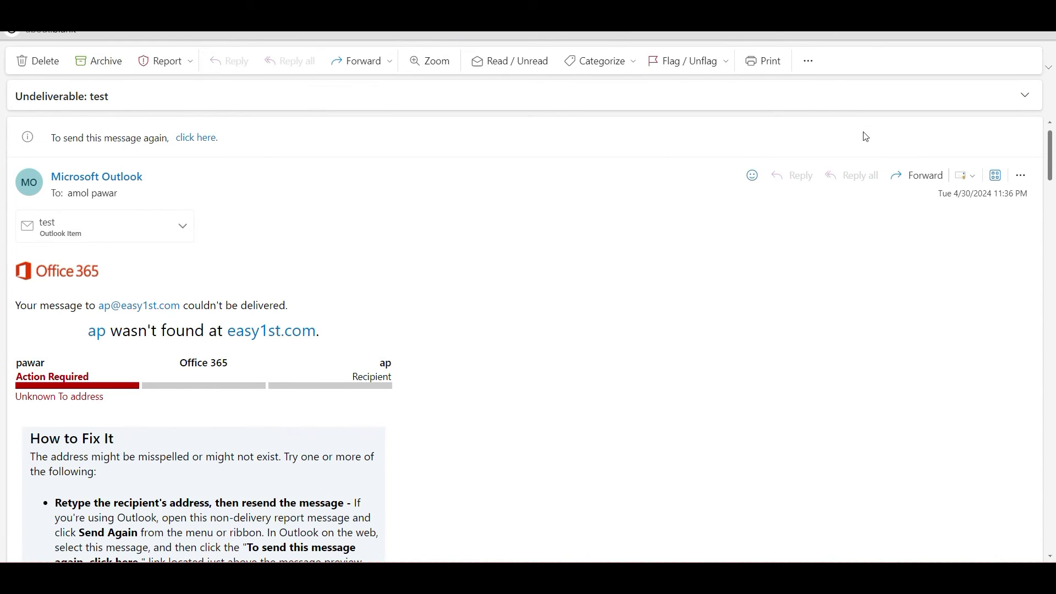
Step: Show the bounce message's full header details, select and copy all the header text, then close them
{"action": "left_click", "coordinate": [1014, 180]}
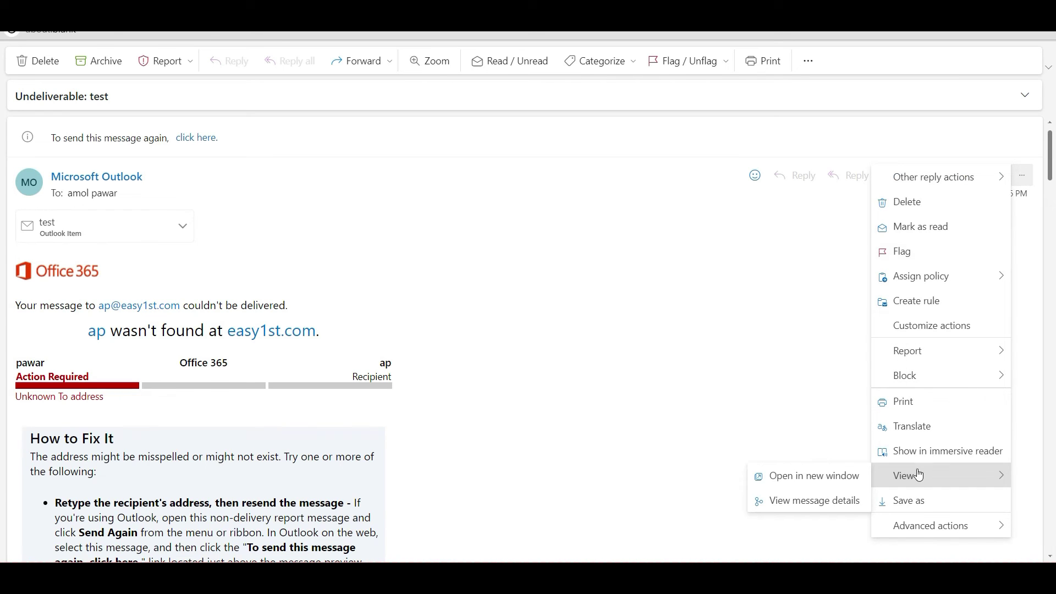
{"action": "left_click", "coordinate": [806, 501]}
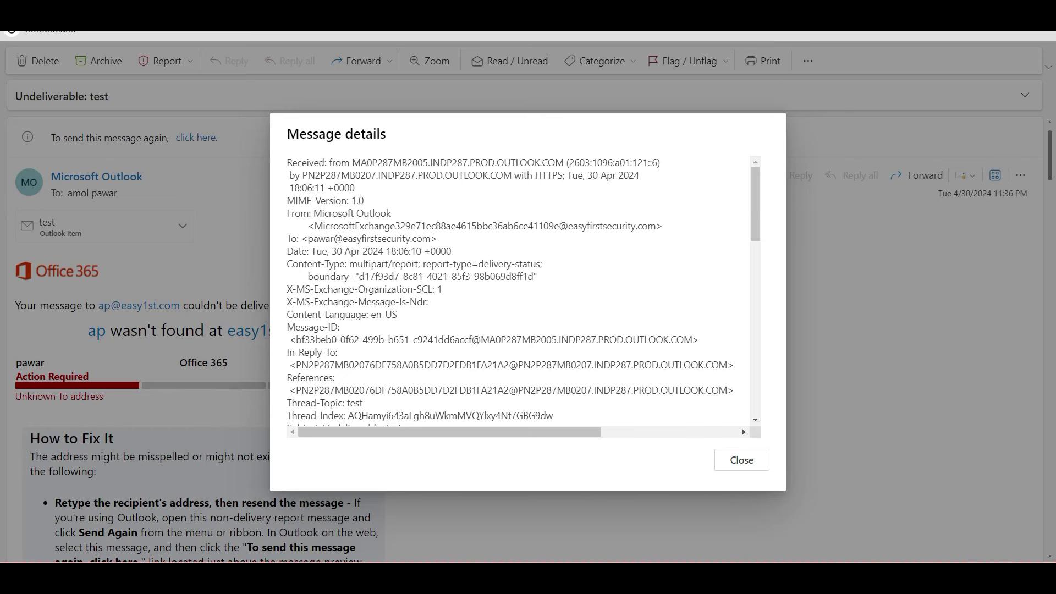
{"action": "left_click_drag", "start_coordinate": [291, 165], "coordinate": [513, 291]}
{"action": "key", "text": "ctrl+c"}
{"action": "left_click", "coordinate": [514, 291]}
{"action": "left_click_drag", "start_coordinate": [289, 163], "coordinate": [669, 435]}
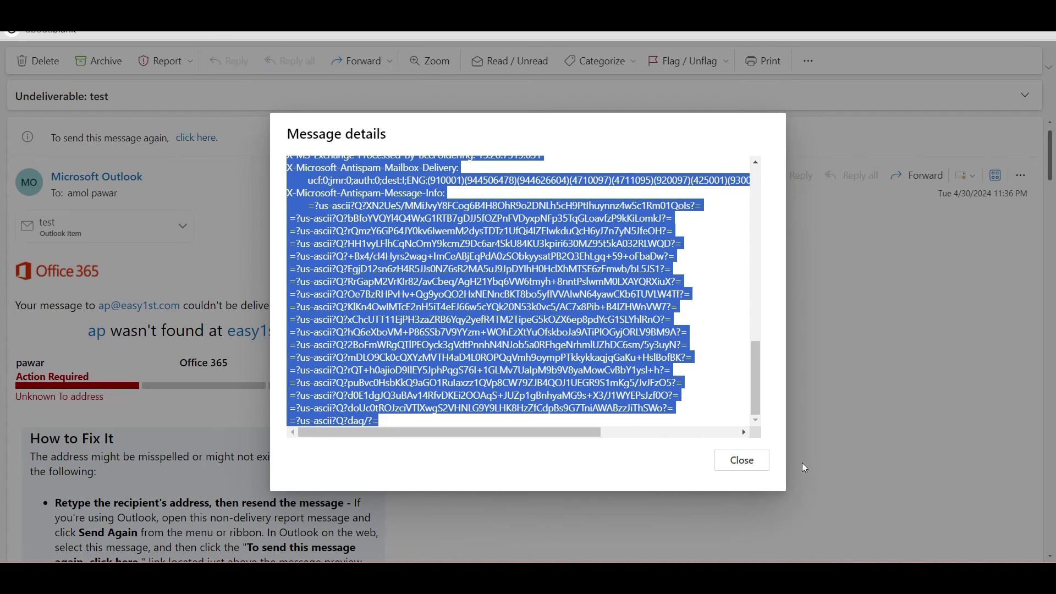
{"action": "key", "text": "Escape"}
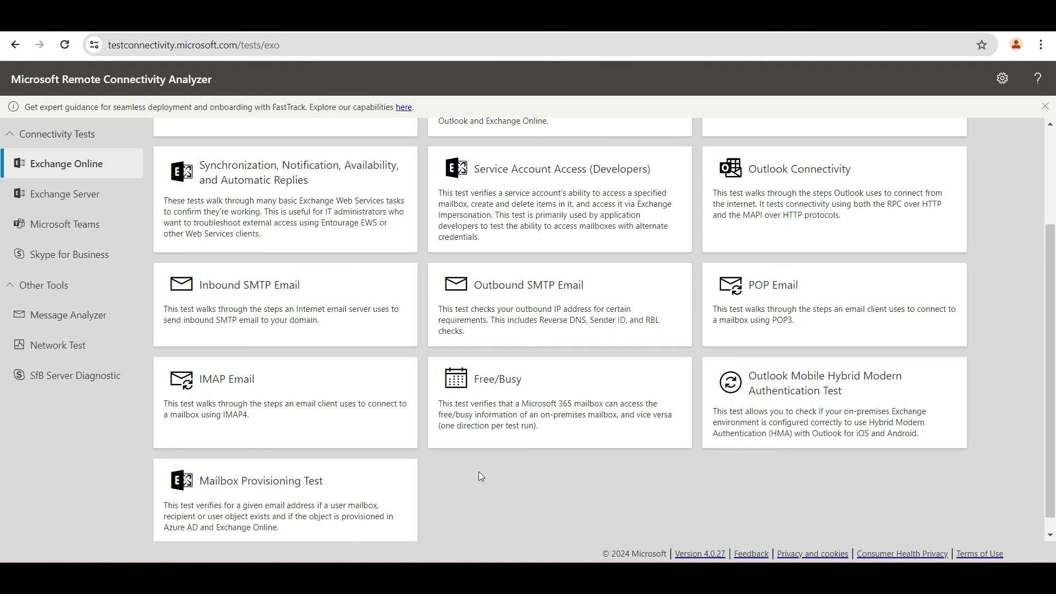
Step: Paste the copied bounce headers into Message Header Analyzer and analyze them
{"action": "left_click", "coordinate": [68, 318]}
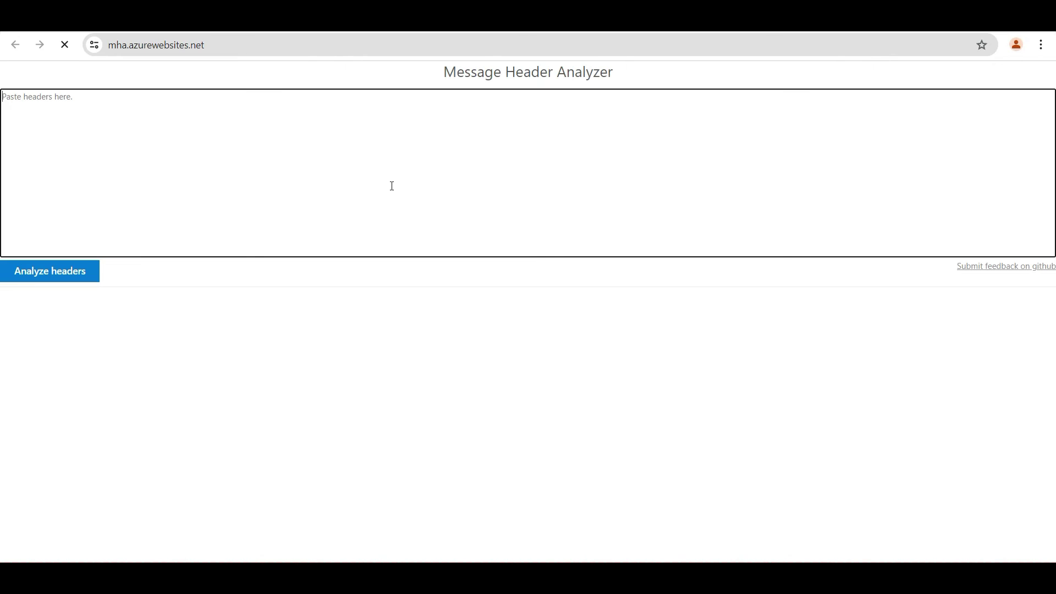
{"action": "left_click", "coordinate": [153, 154]}
{"action": "key", "text": "ctrl+v"}
{"action": "left_click", "coordinate": [43, 308]}
Step: Review the parsed summary for 'Undeliverable: test', the single HTTPS hop, and the antispam verdicts
{"action": "scroll", "coordinate": [361, 345], "scroll_direction": "down", "scroll_amount": 5}
{"action": "scroll", "coordinate": [236, 415], "scroll_direction": "up", "scroll_amount": 5}
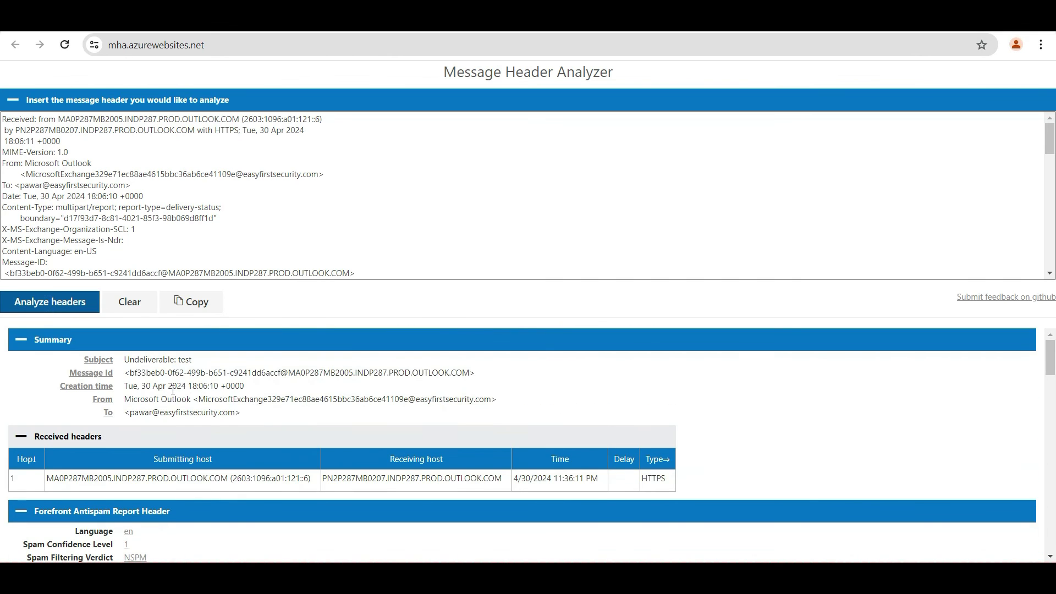
{"action": "scroll", "coordinate": [203, 424], "scroll_direction": "down", "scroll_amount": 10}
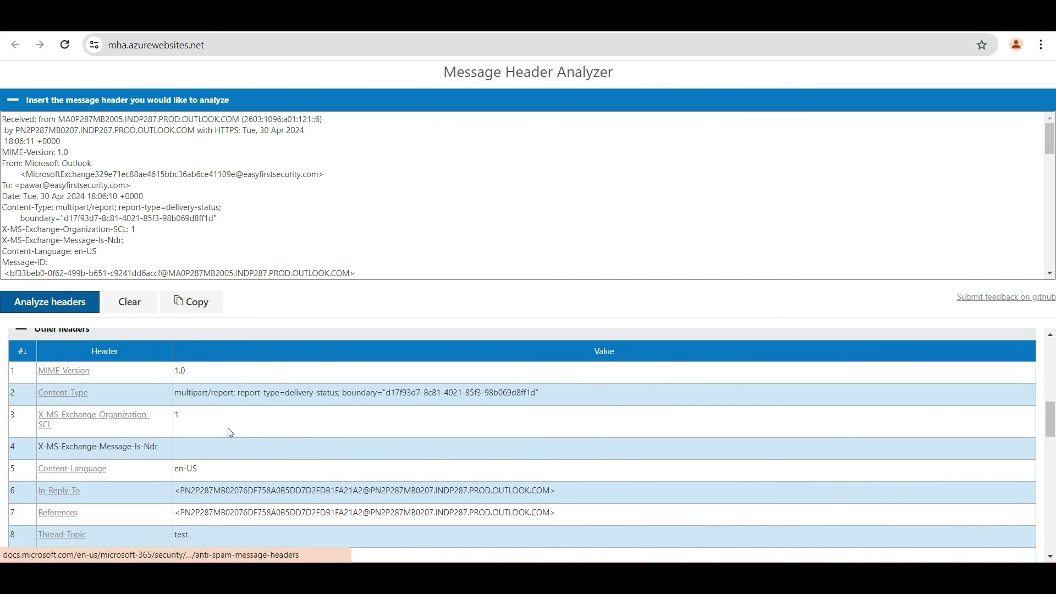
{"action": "scroll", "coordinate": [228, 430], "scroll_direction": "down", "scroll_amount": 3}
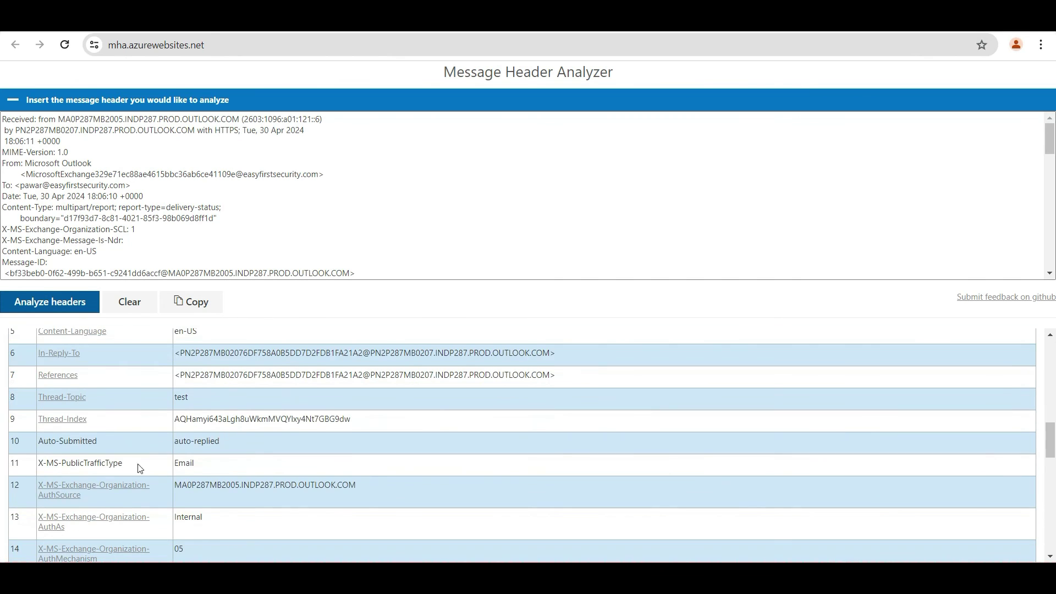
{"action": "scroll", "coordinate": [130, 472], "scroll_direction": "down", "scroll_amount": 3}
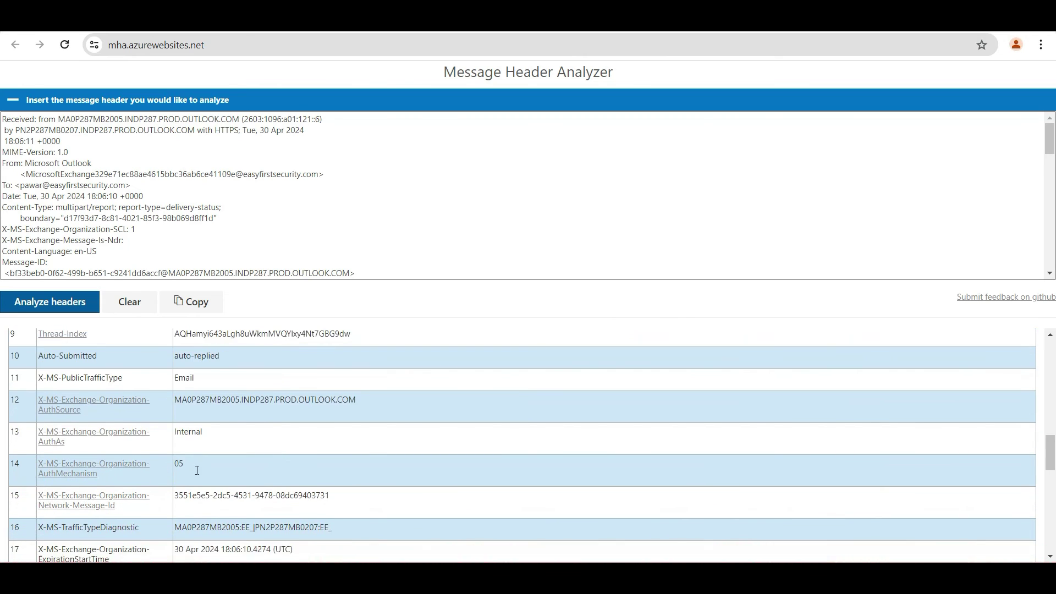
{"action": "scroll", "coordinate": [197, 475], "scroll_direction": "down", "scroll_amount": 9}
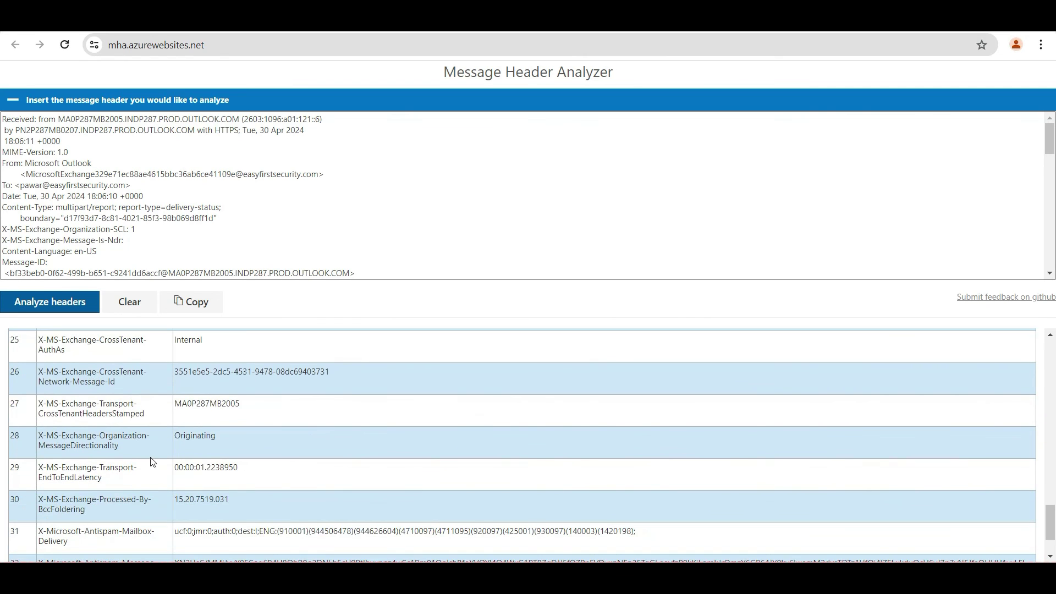
{"action": "scroll", "coordinate": [152, 463], "scroll_direction": "down", "scroll_amount": 2}
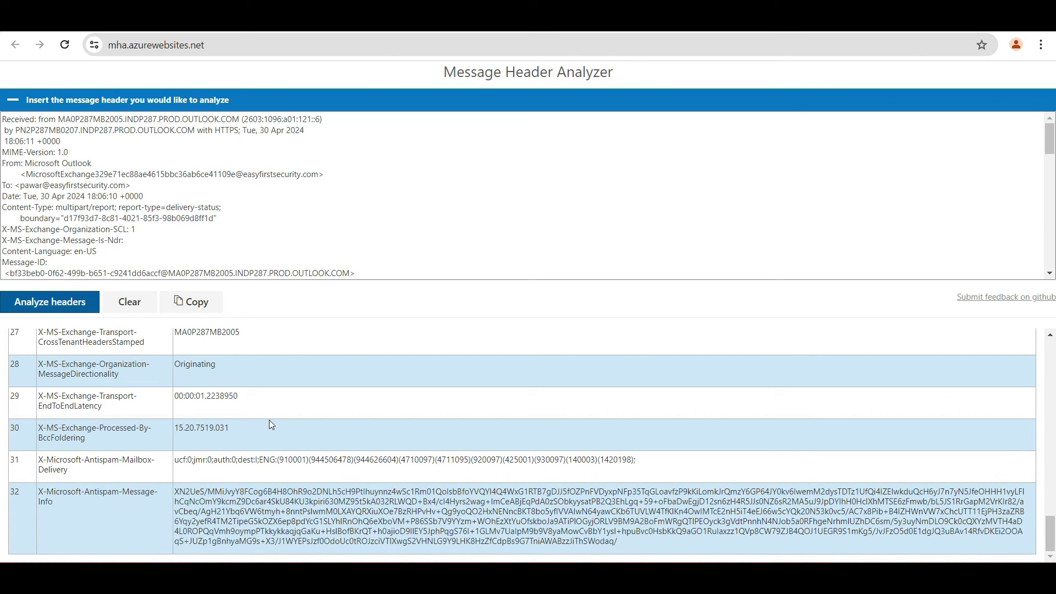
{"action": "scroll", "coordinate": [220, 421], "scroll_direction": "up", "scroll_amount": 6}
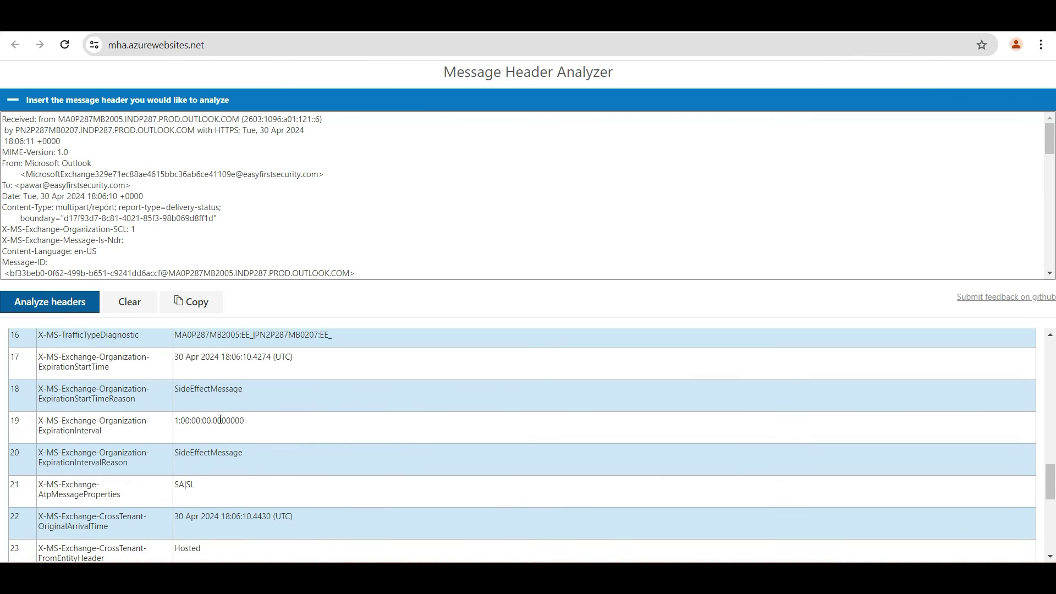
{"action": "scroll", "coordinate": [220, 421], "scroll_direction": "up", "scroll_amount": 9}
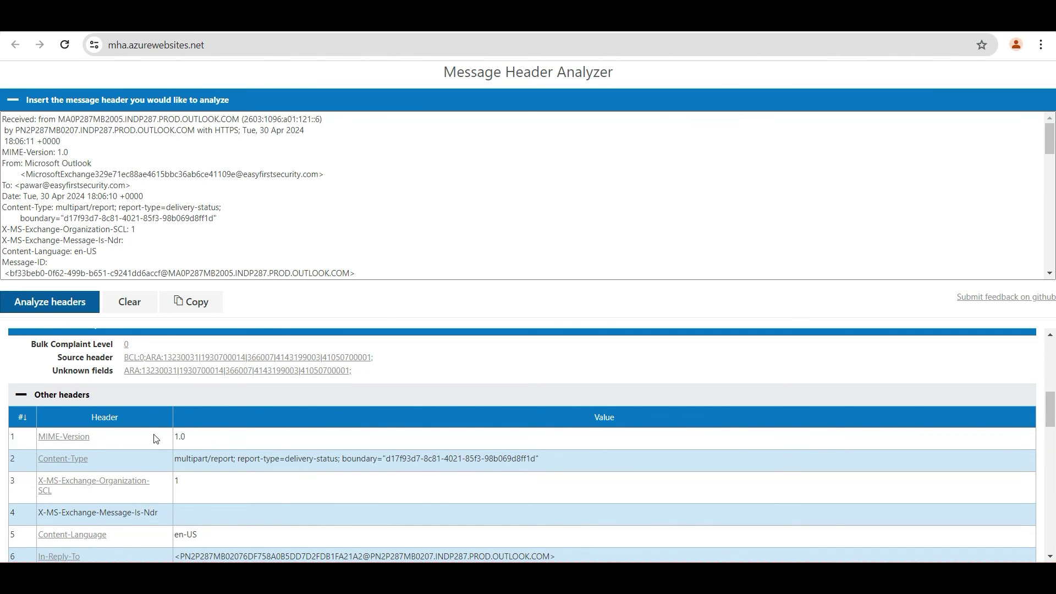
{"action": "scroll", "coordinate": [308, 445], "scroll_direction": "up", "scroll_amount": 2}
{"action": "scroll", "coordinate": [301, 443], "scroll_direction": "up", "scroll_amount": 1}
{"action": "scroll", "coordinate": [264, 448], "scroll_direction": "up", "scroll_amount": 2}
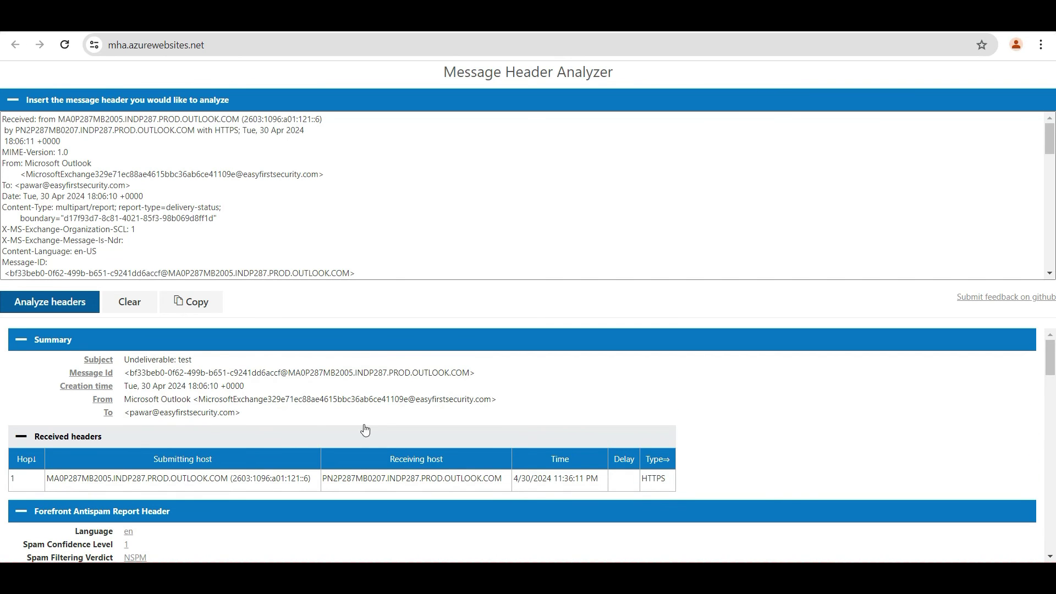